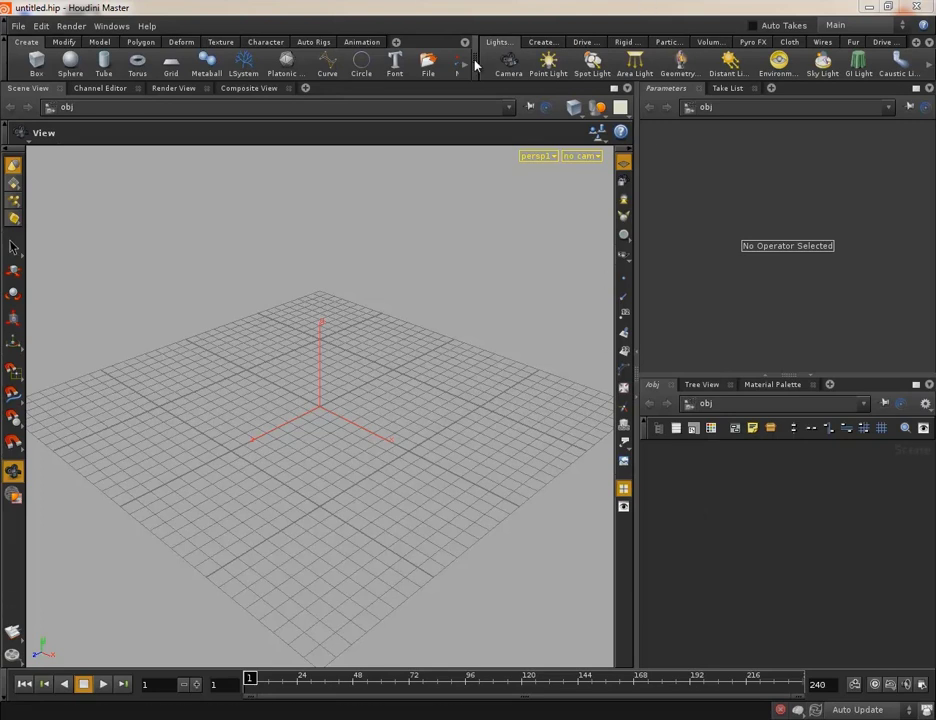
# - Add a ground grid at the origin scaled to 2.5 and hide the viewport reference grid
pyautogui.click(171, 64)
pyautogui.press('Return')
pyautogui.moveTo(716, 247); pyautogui.dragTo(820, 263, button='middle')
pyautogui.click(759, 503)
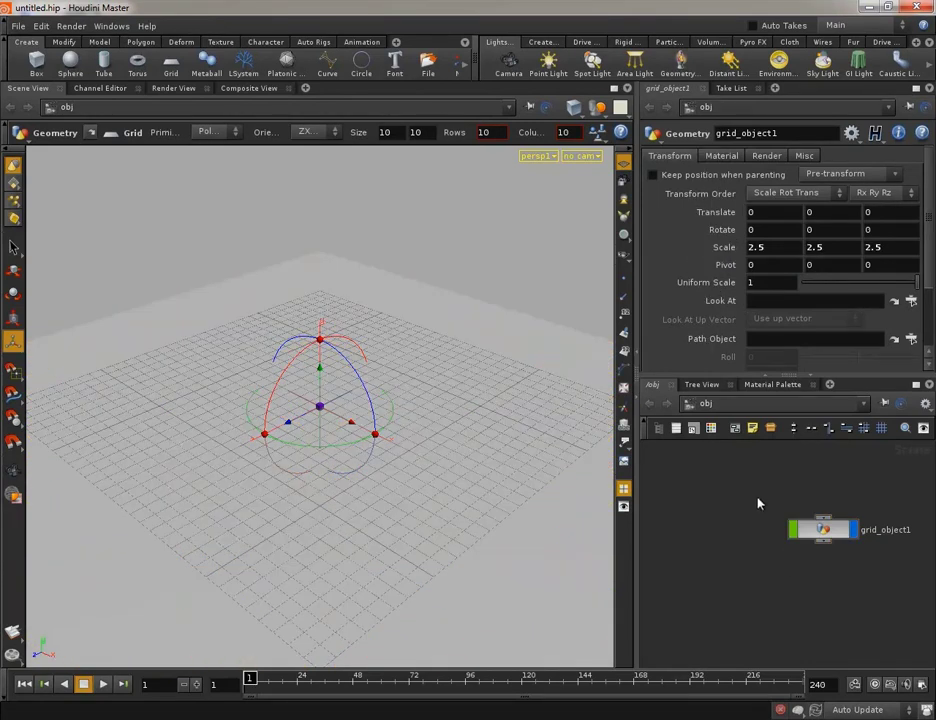
pyautogui.click(622, 164)
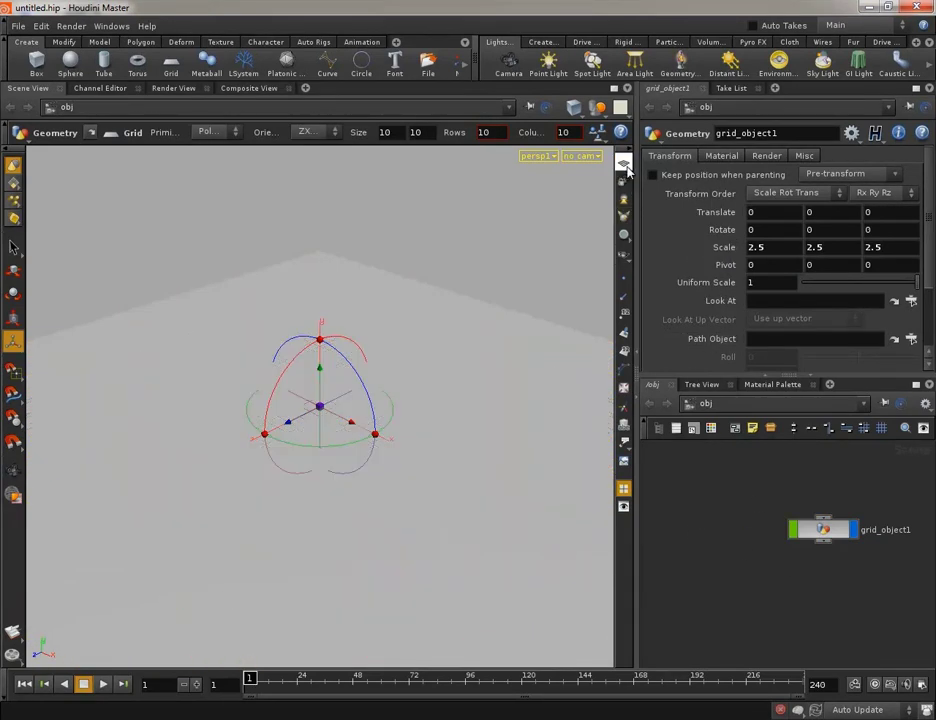
pyautogui.moveTo(830, 537); pyautogui.dragTo(742, 493)
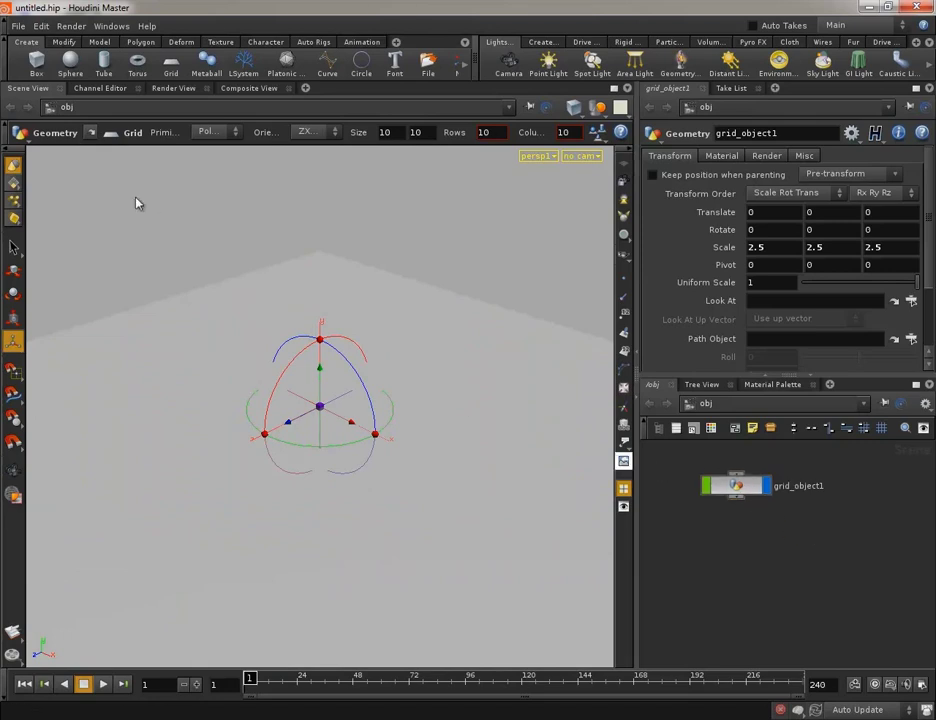
# - Create a box object and set its size to 1, 8, 3
pyautogui.click(36, 63)
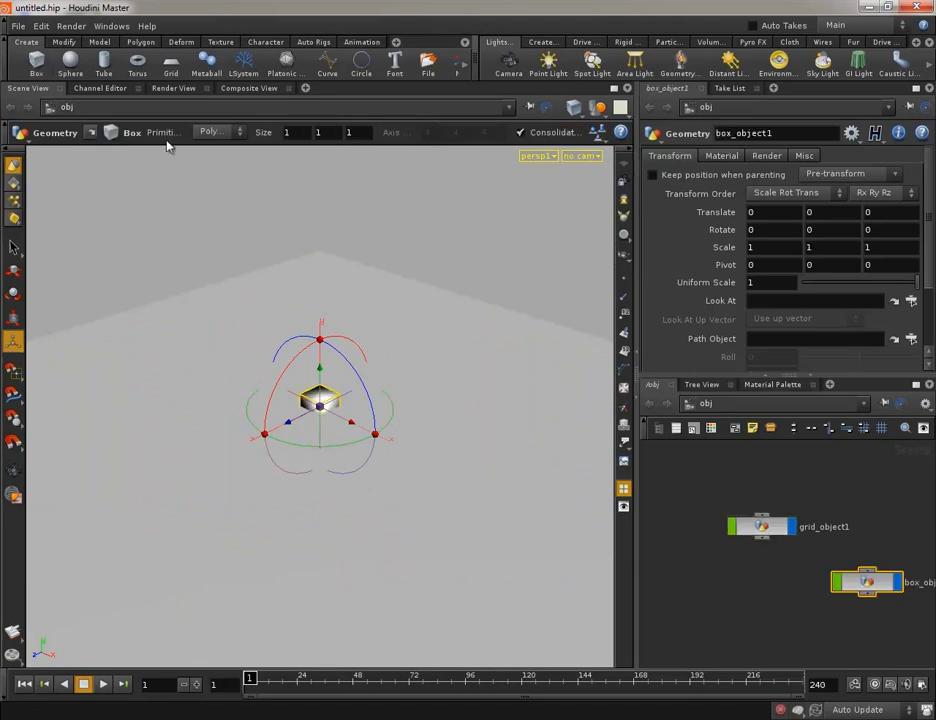
pyautogui.doubleClick(855, 588)
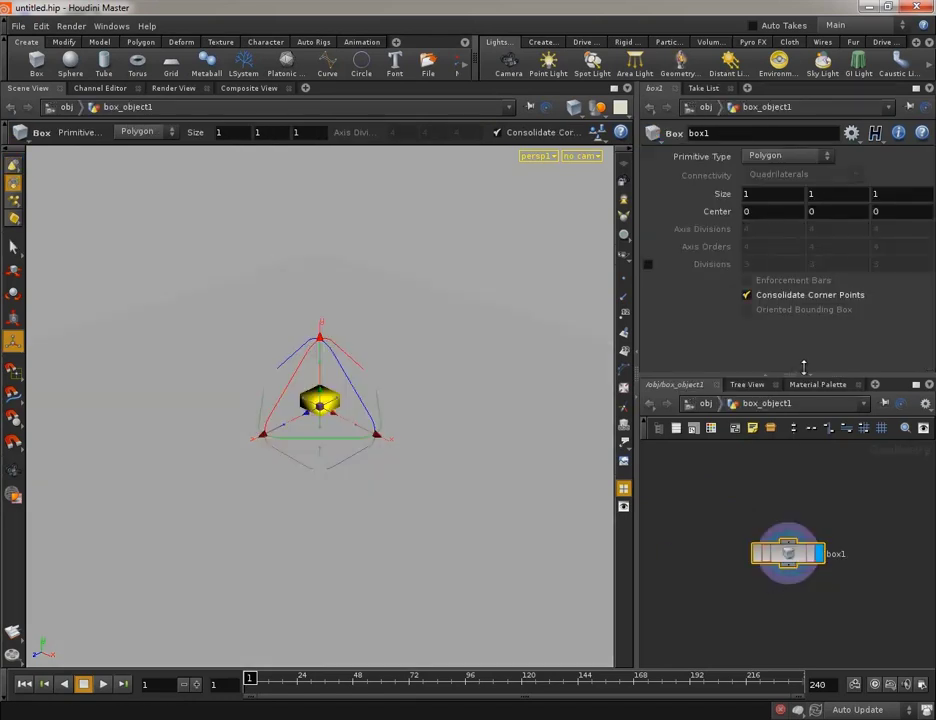
pyautogui.click(826, 198)
pyautogui.write('8')
pyautogui.press('Tab')
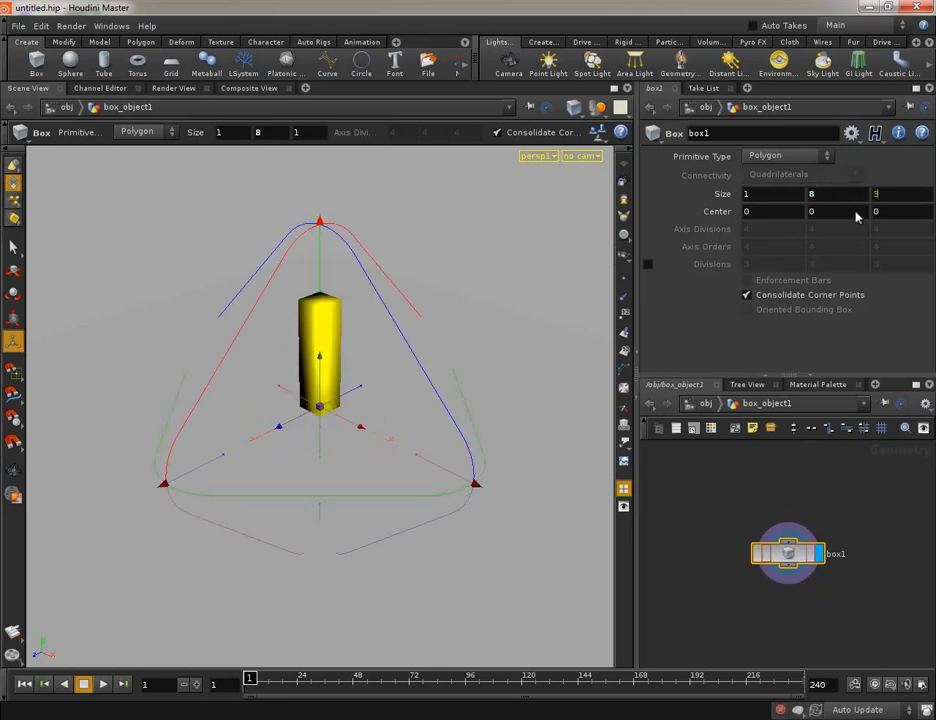
pyautogui.write('3')
pyautogui.press('Return')
# - Raise the box's centre to Y 4 and place box_object1 beneath grid_object1 at /obj
pyautogui.click(845, 212)
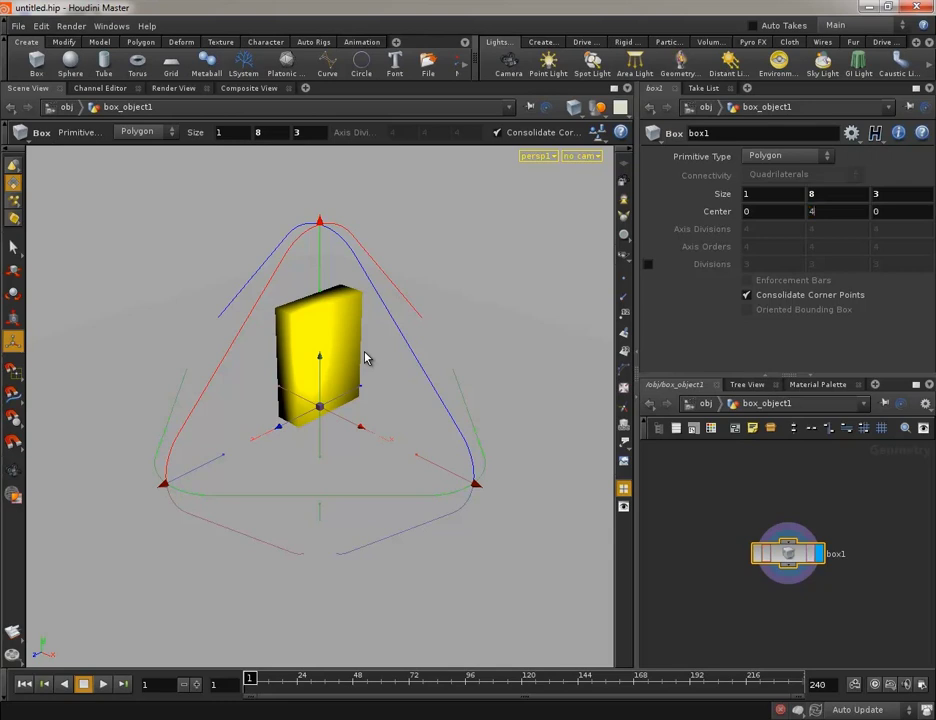
pyautogui.write('4')
pyautogui.press('Return')
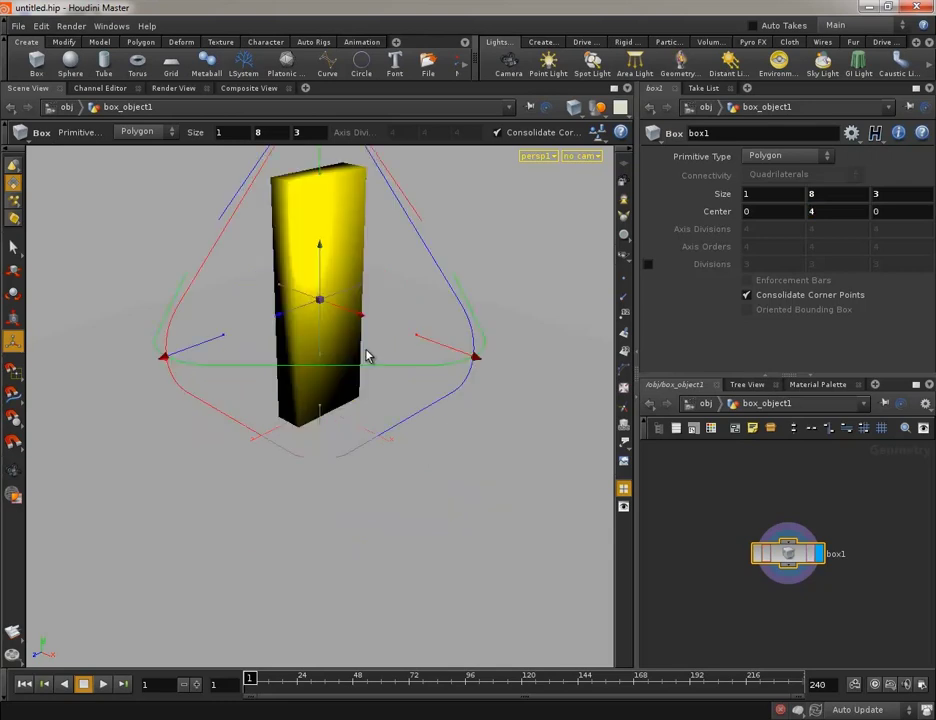
pyautogui.press('Escape')
pyautogui.moveTo(379, 455); pyautogui.dragTo(351, 495)
pyautogui.press('Return')
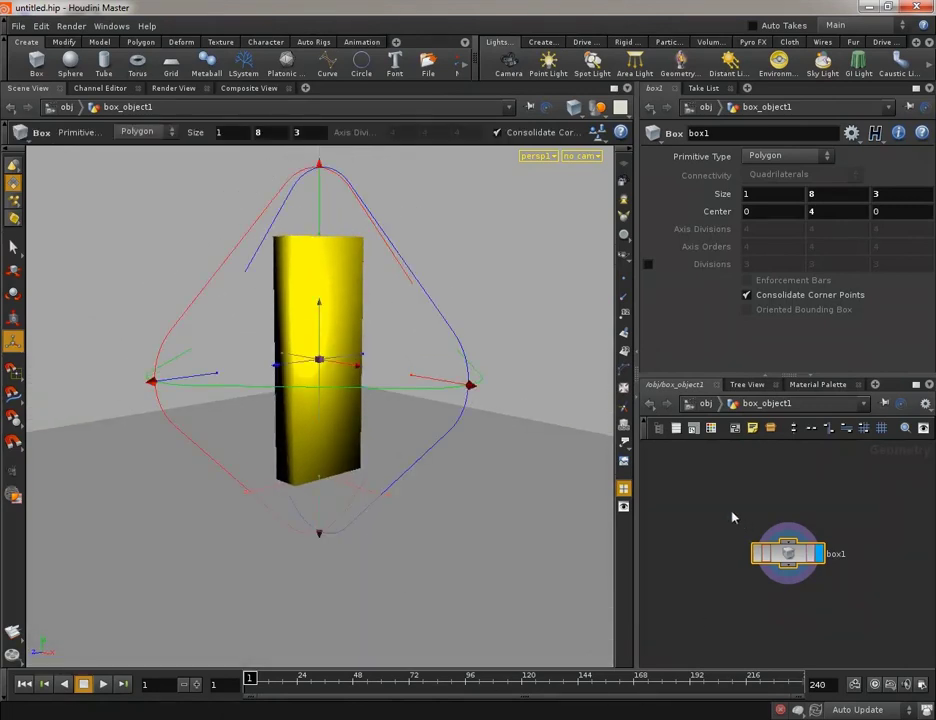
pyautogui.press('u')
pyautogui.moveTo(836, 584); pyautogui.dragTo(727, 567)
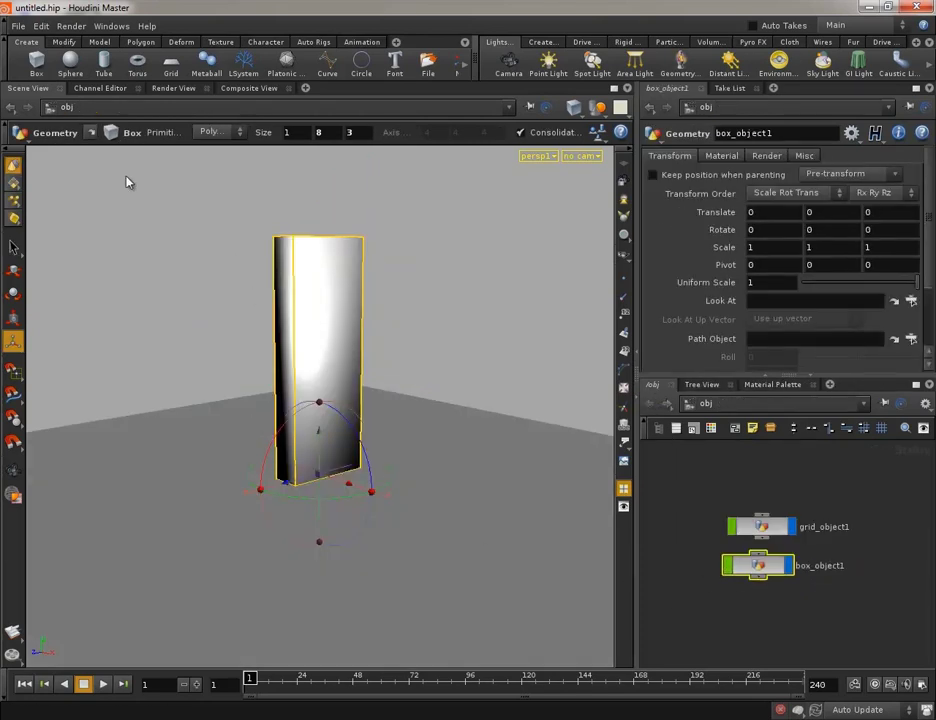
pyautogui.click(70, 66)
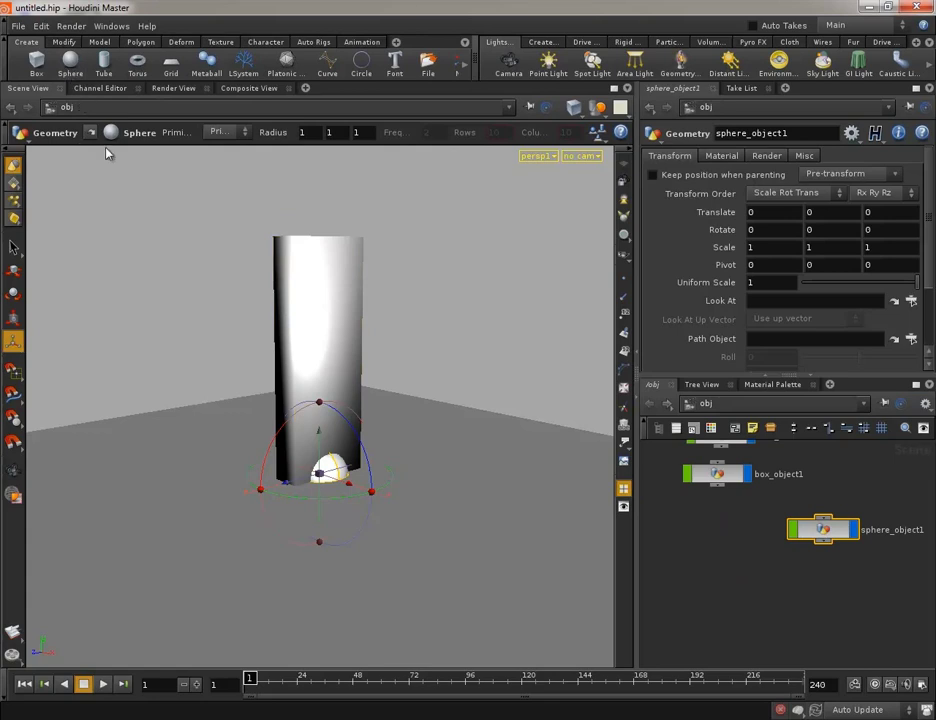
# - Move the sphere's centre to 6, 6, 0
pyautogui.doubleClick(806, 530)
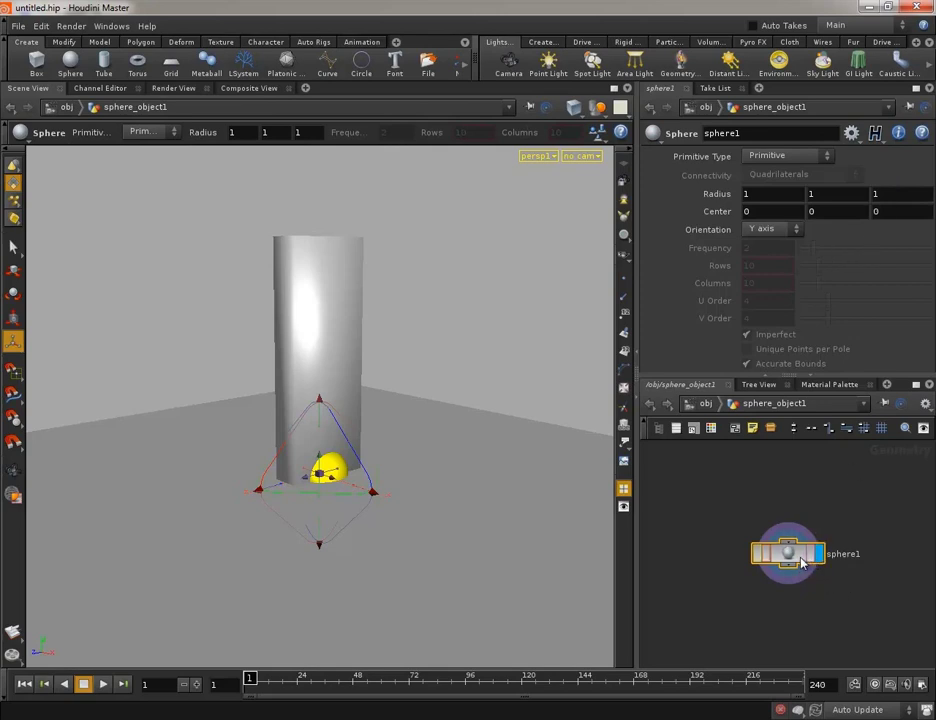
pyautogui.click(770, 212)
pyautogui.write('6')
pyautogui.press('Return')
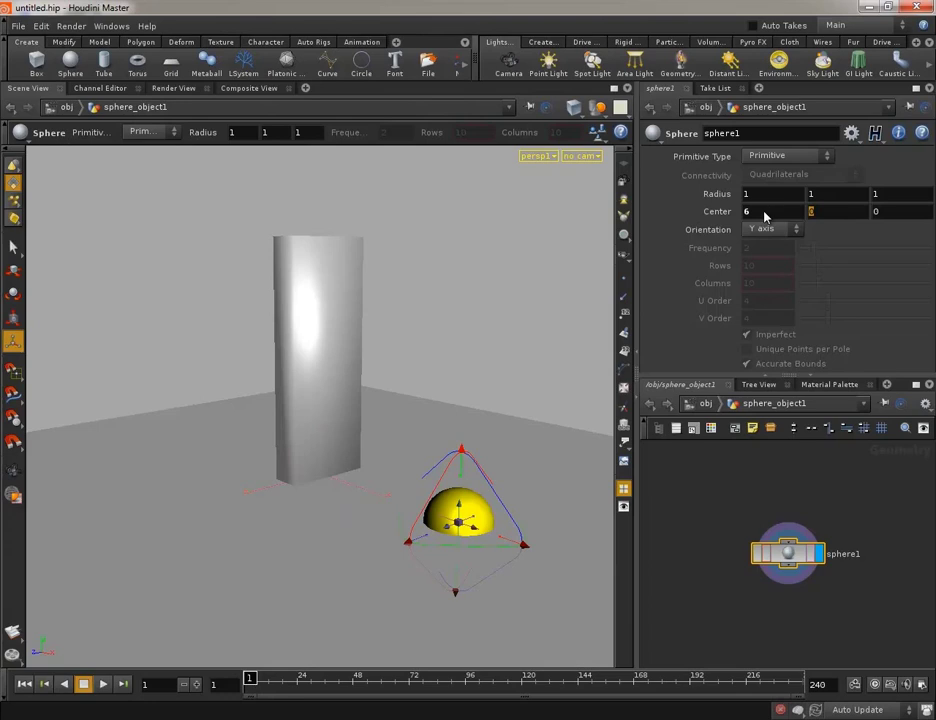
pyautogui.press('Return')
# - Set the sphere's radius X and Y back to 1 so it stays round
pyautogui.moveTo(506, 355); pyautogui.dragTo(530, 360)
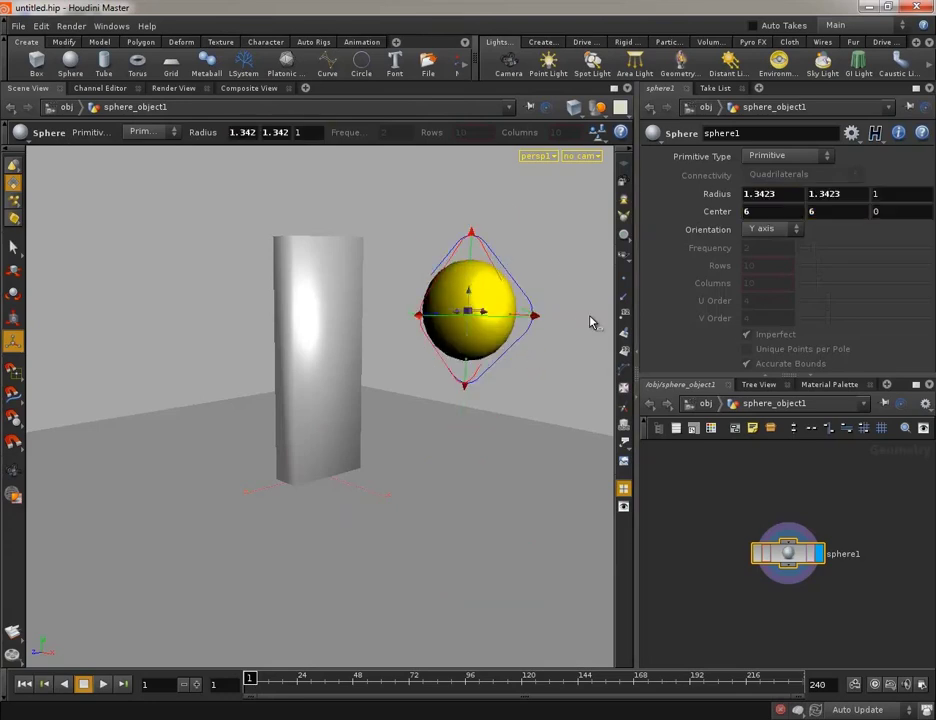
pyautogui.doubleClick(775, 196)
pyautogui.write('1')
pyautogui.press('Tab')
pyautogui.write('1')
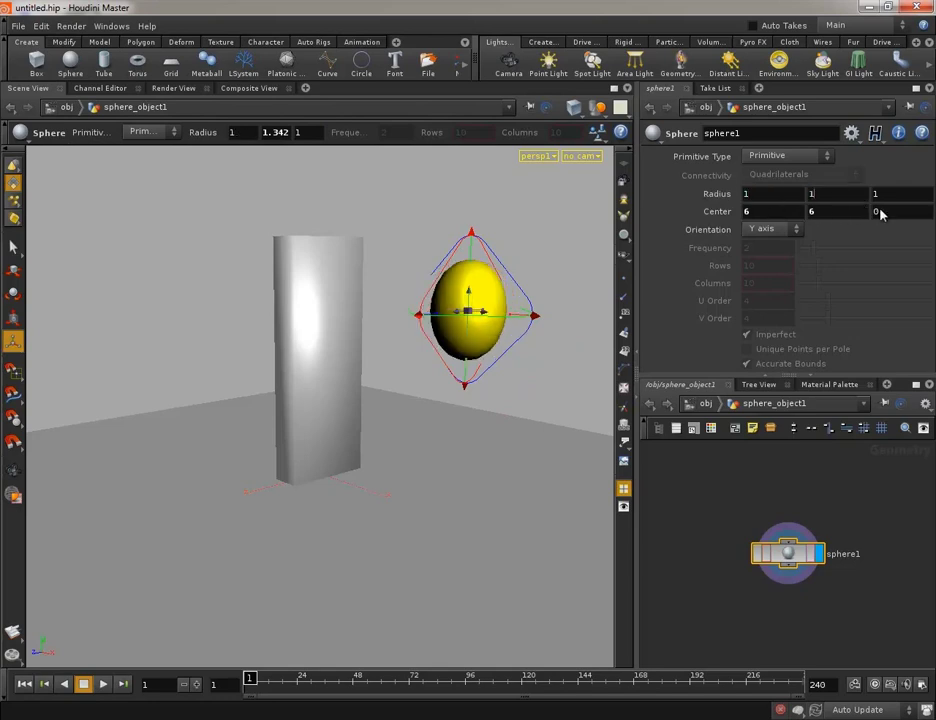
pyautogui.press('Return')
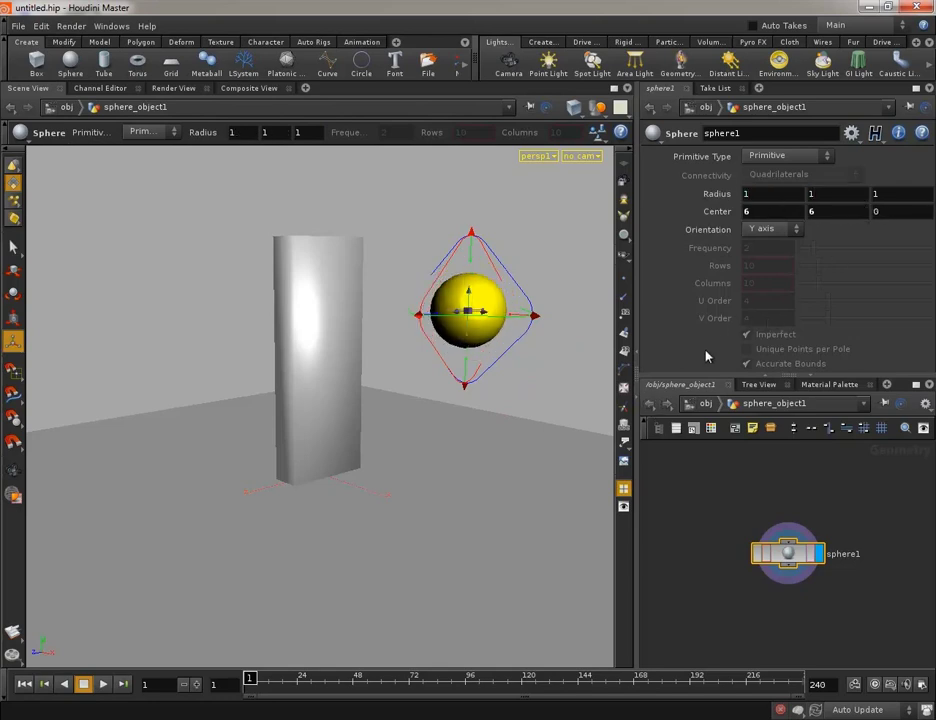
# - Stack grid, box and sphere nodes in one column, then select grid_object1 under Rigid Bodies
pyautogui.press('u')
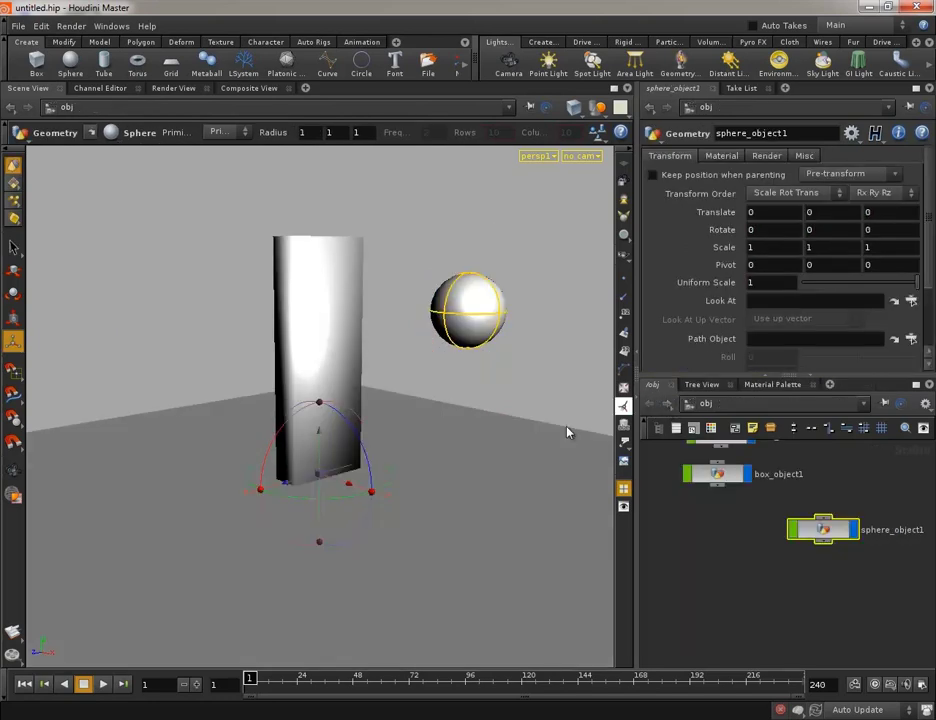
pyautogui.moveTo(379, 480); pyautogui.dragTo(414, 485)
pyautogui.press('Return')
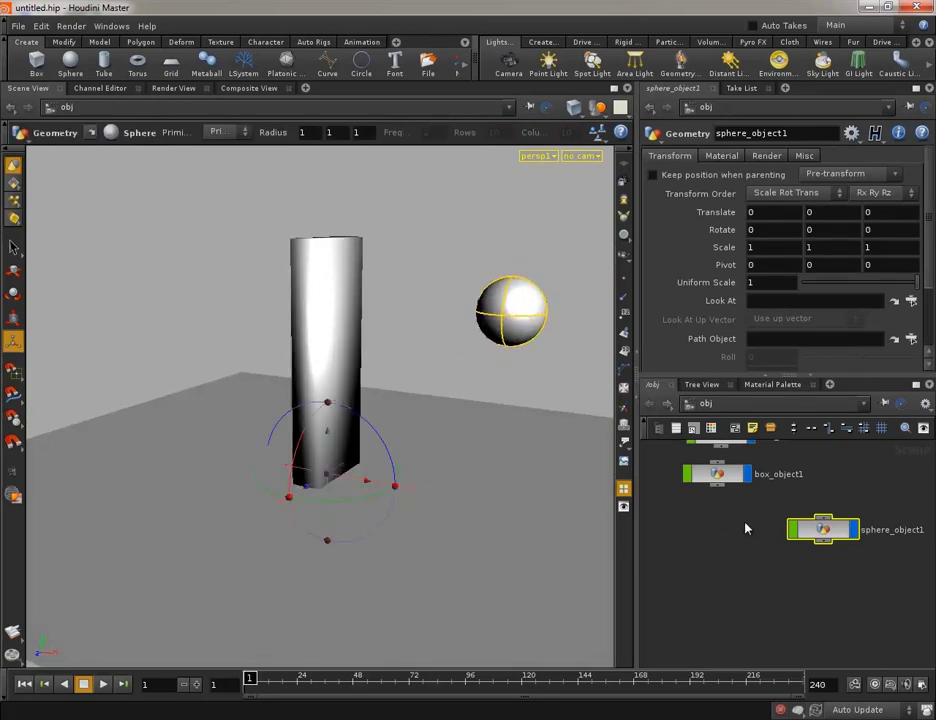
pyautogui.moveTo(846, 531); pyautogui.dragTo(734, 524)
pyautogui.moveTo(821, 480); pyautogui.dragTo(817, 545, button='middle')
pyautogui.moveTo(705, 598); pyautogui.dragTo(718, 599)
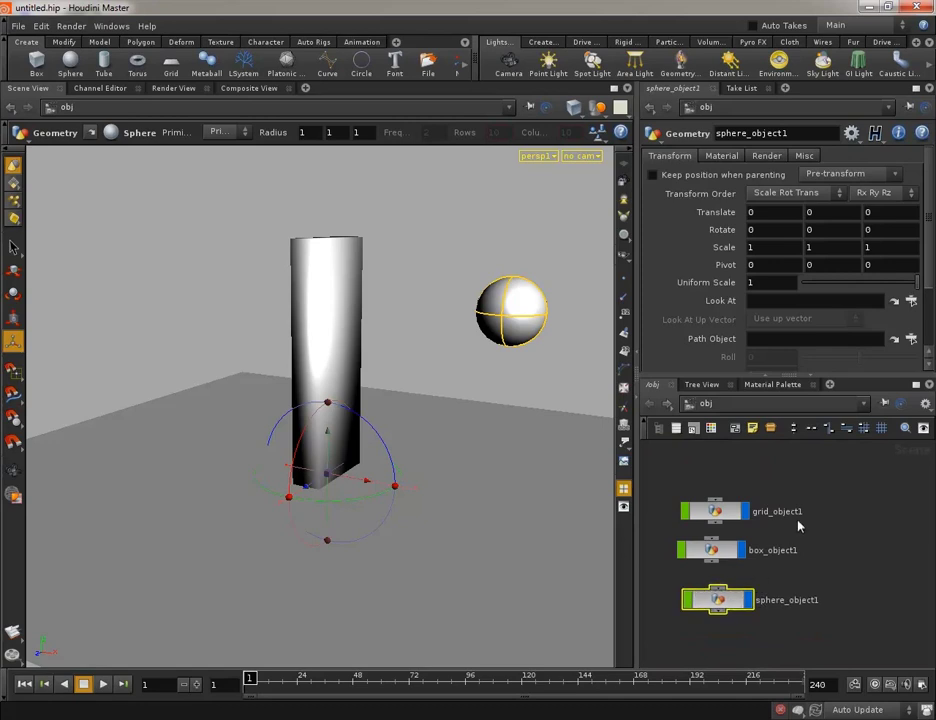
pyautogui.click(821, 535)
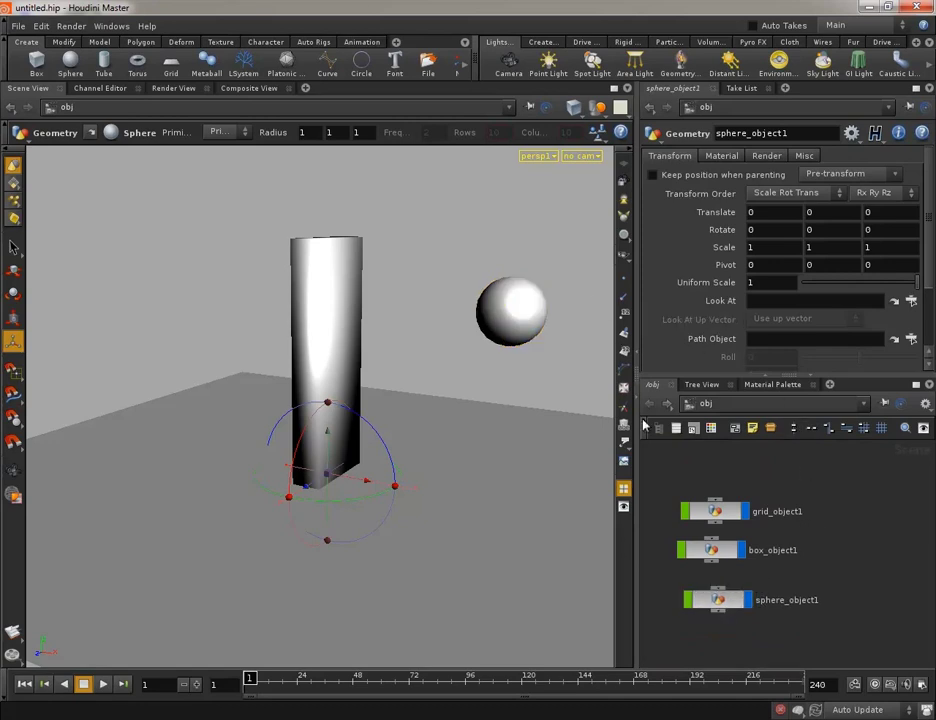
pyautogui.click(625, 42)
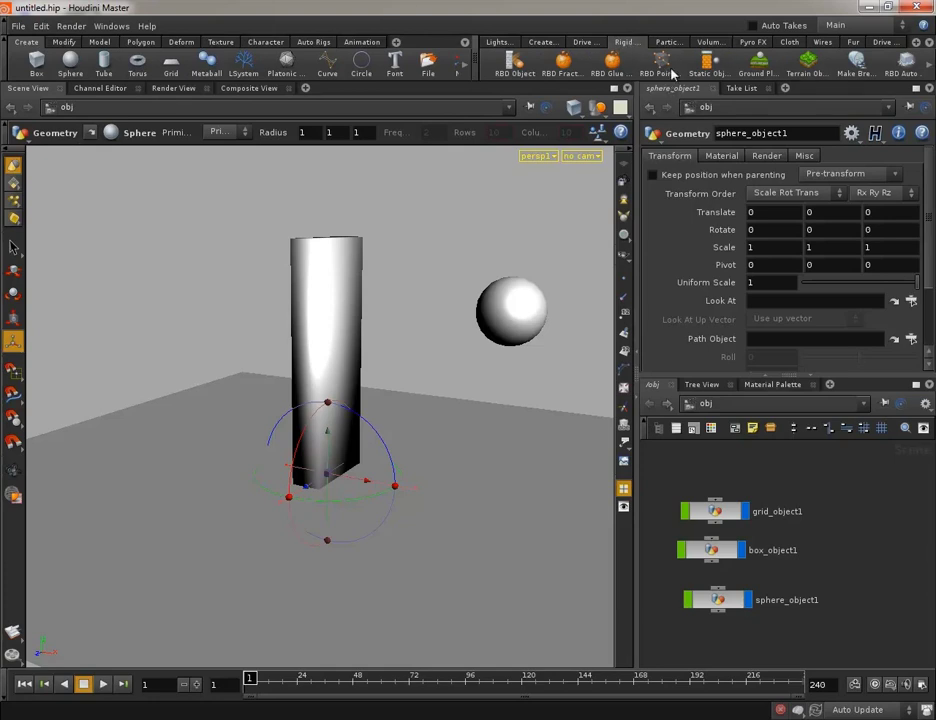
pyautogui.click(713, 511)
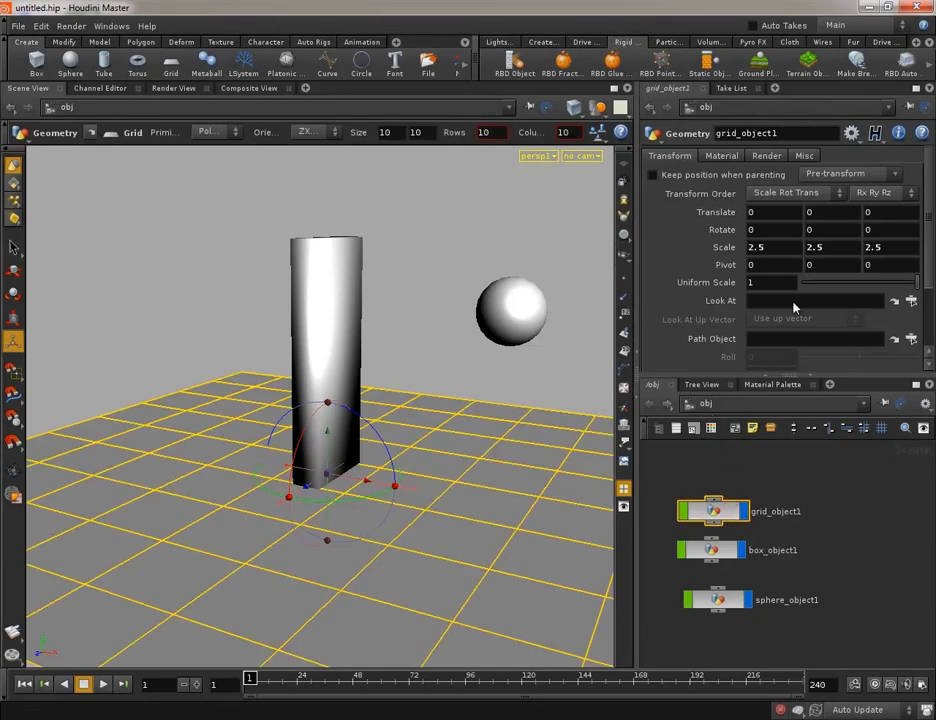
# - Make the grid a Terrain Object and the box and sphere RBD Objects, then select AutoDopNetwork
pyautogui.click(806, 70)
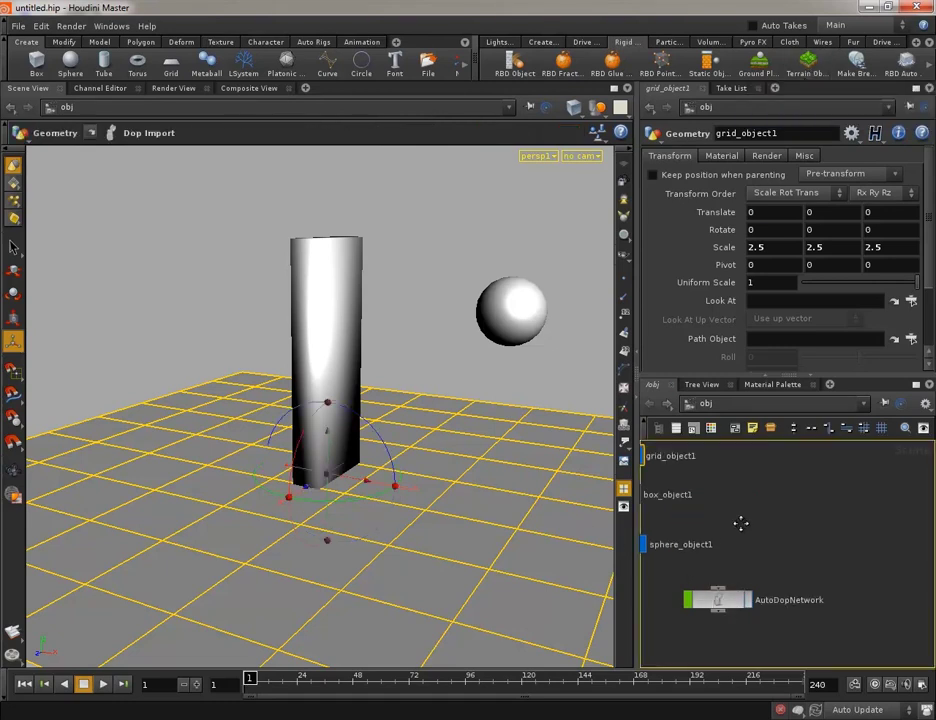
pyautogui.moveTo(735, 522); pyautogui.dragTo(831, 522, button='middle')
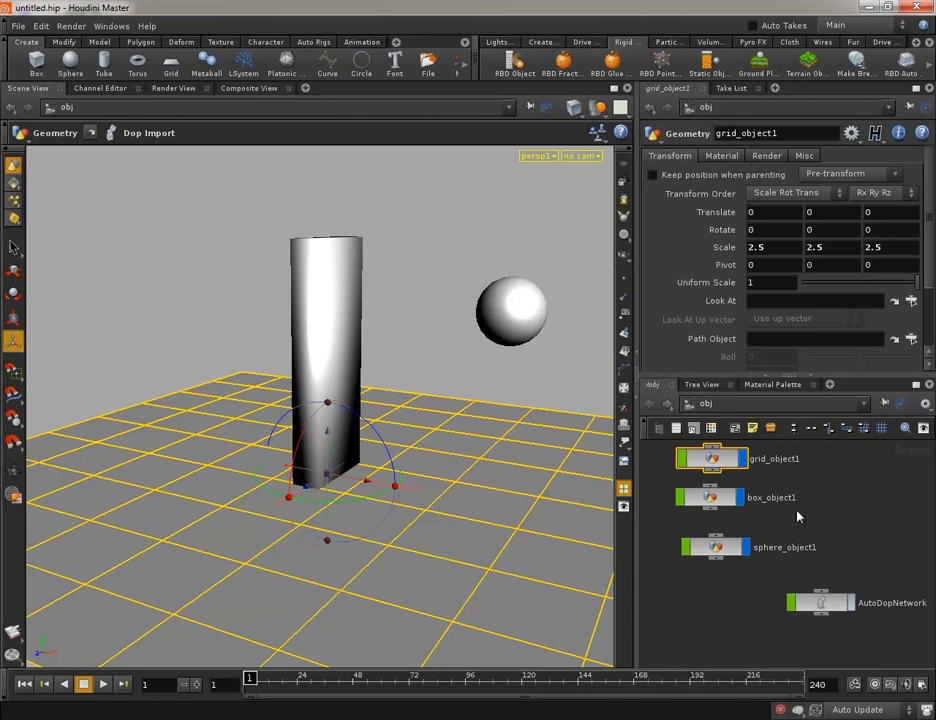
pyautogui.click(731, 497)
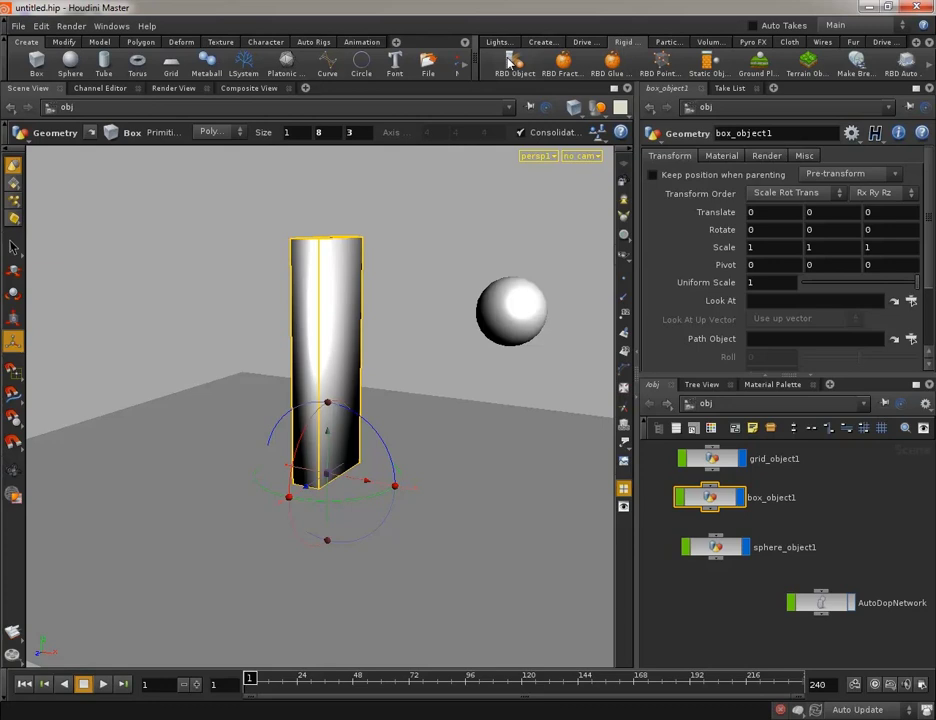
pyautogui.click(507, 63)
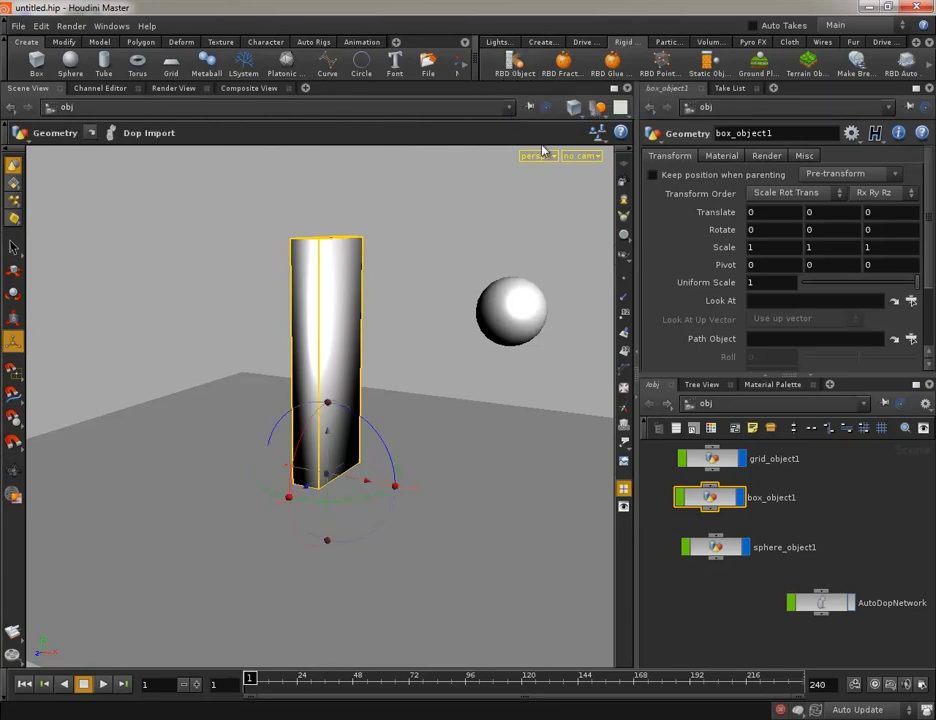
pyautogui.click(733, 551)
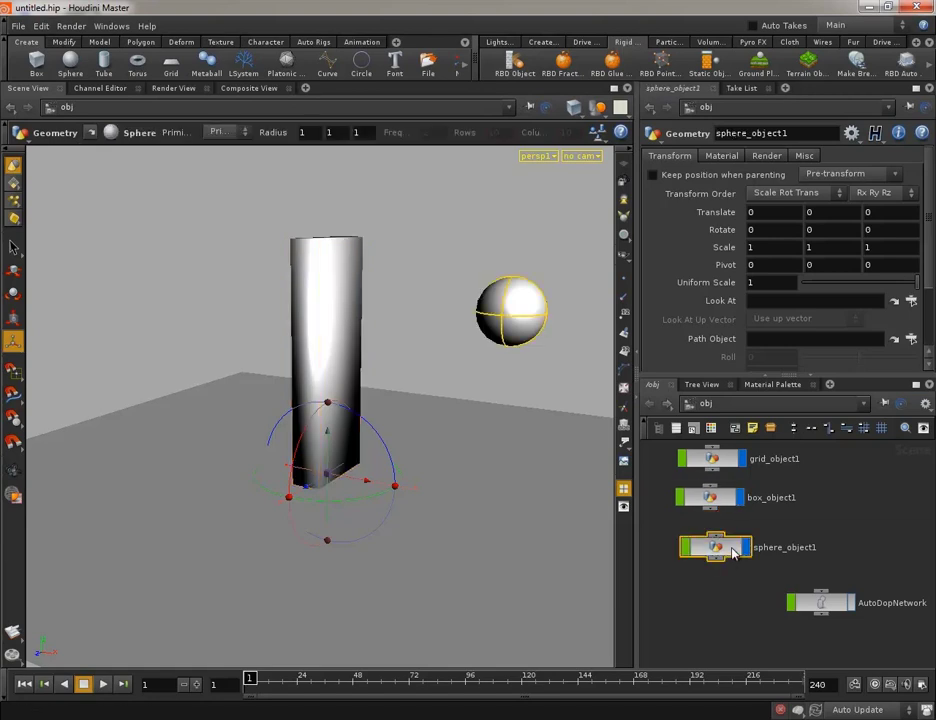
pyautogui.click(515, 66)
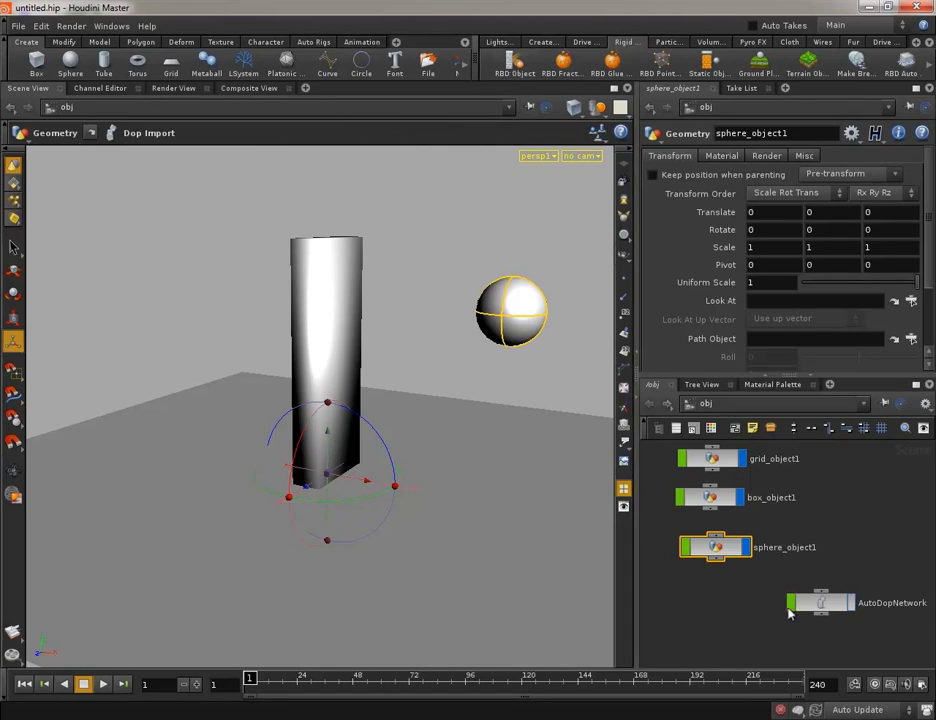
pyautogui.click(813, 603)
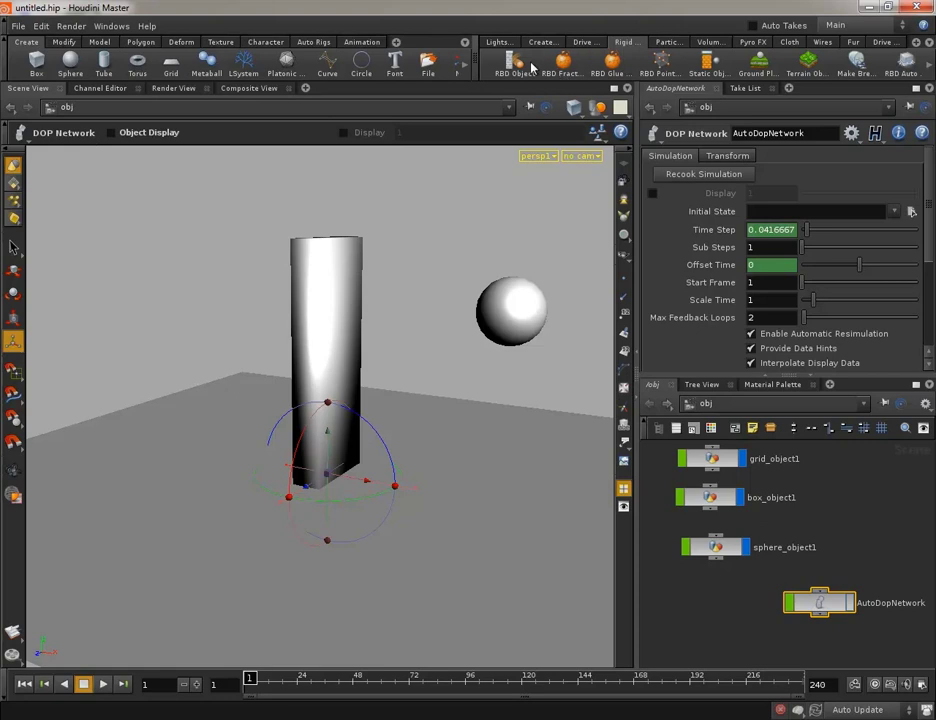
# - Inspect the nodes inside AutoDopNetwork, then return to the /obj network
pyautogui.doubleClick(832, 602)
pyautogui.moveTo(869, 552); pyautogui.dragTo(704, 660, button='middle')
pyautogui.moveTo(795, 572); pyautogui.dragTo(815, 579, button='middle')
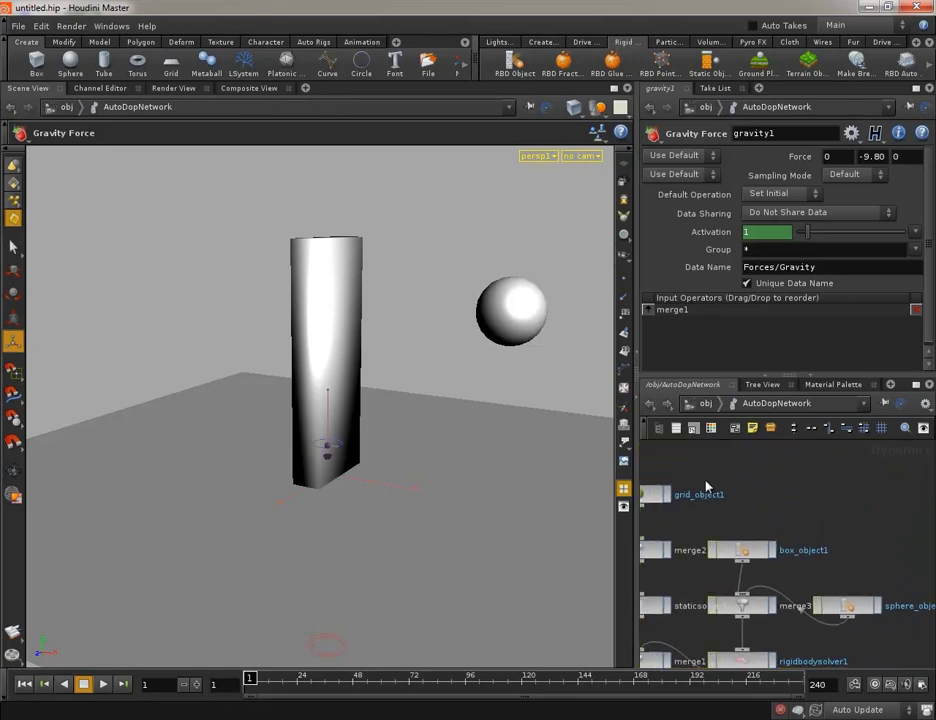
pyautogui.click(650, 404)
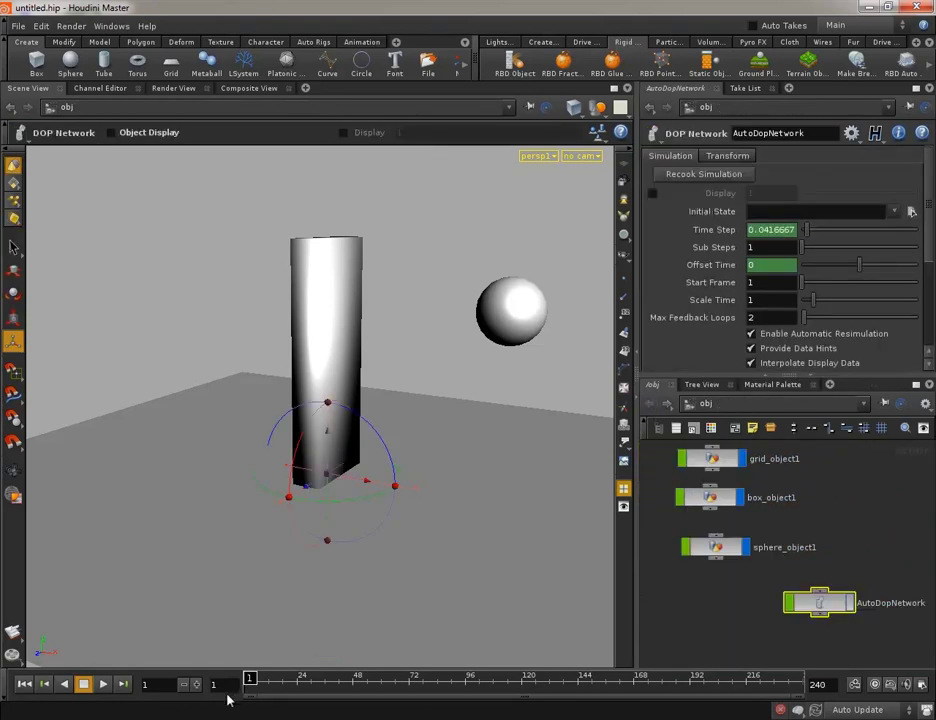
# - Play and stop the simulation, rewind to frame 1, and select box_object1
pyautogui.click(104, 685)
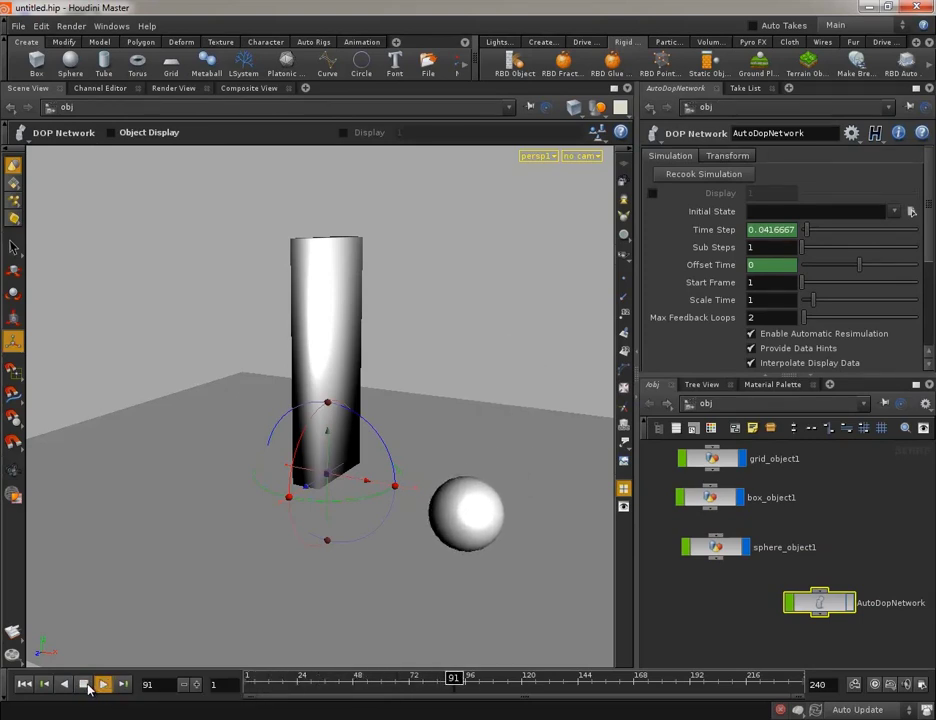
pyautogui.click(84, 685)
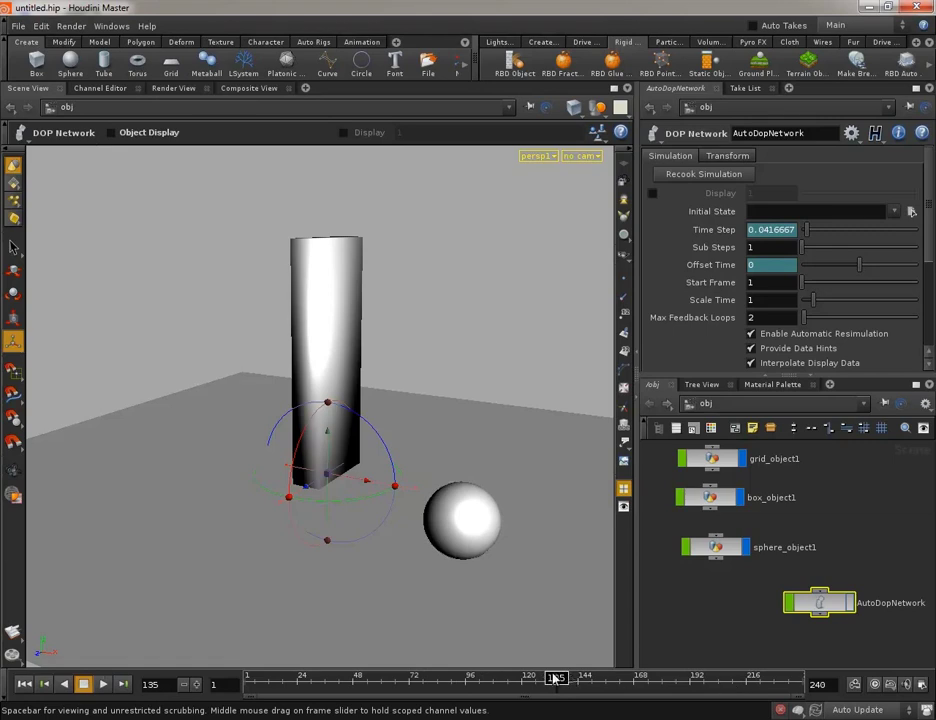
pyautogui.moveTo(553, 679); pyautogui.dragTo(248, 679)
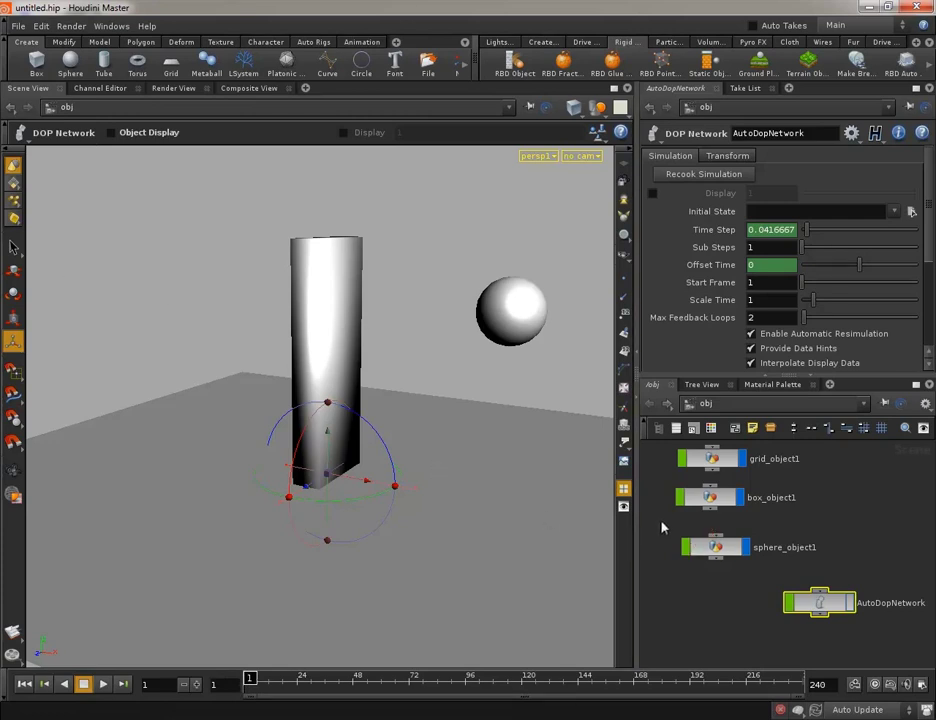
pyautogui.click(730, 504)
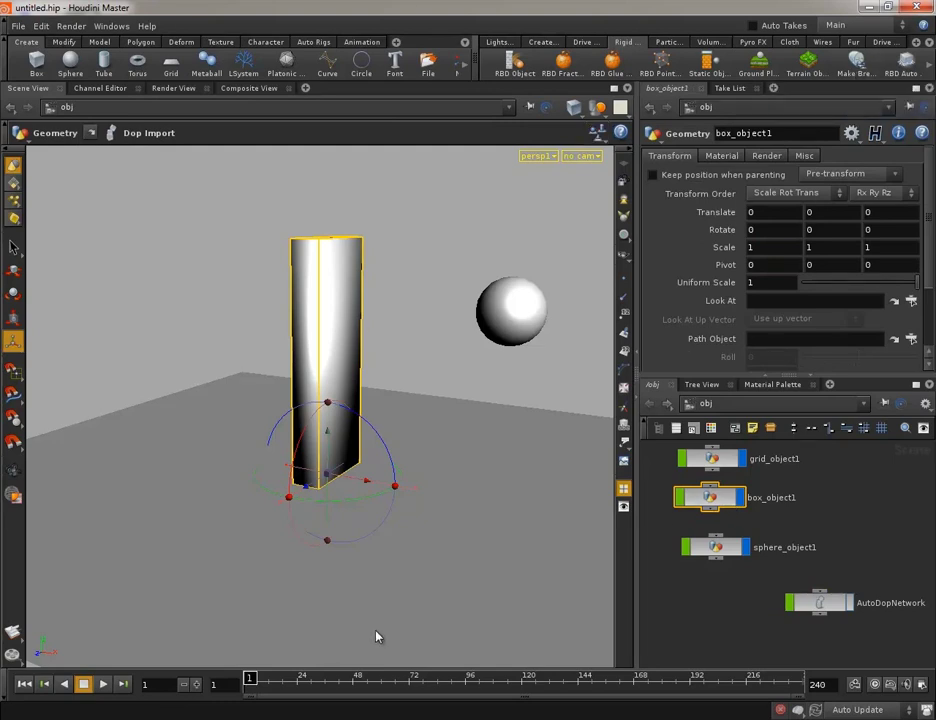
# - Make box_object1 breakable, adding a Voronoi Fracture Configure node to the simulation
pyautogui.click(857, 68)
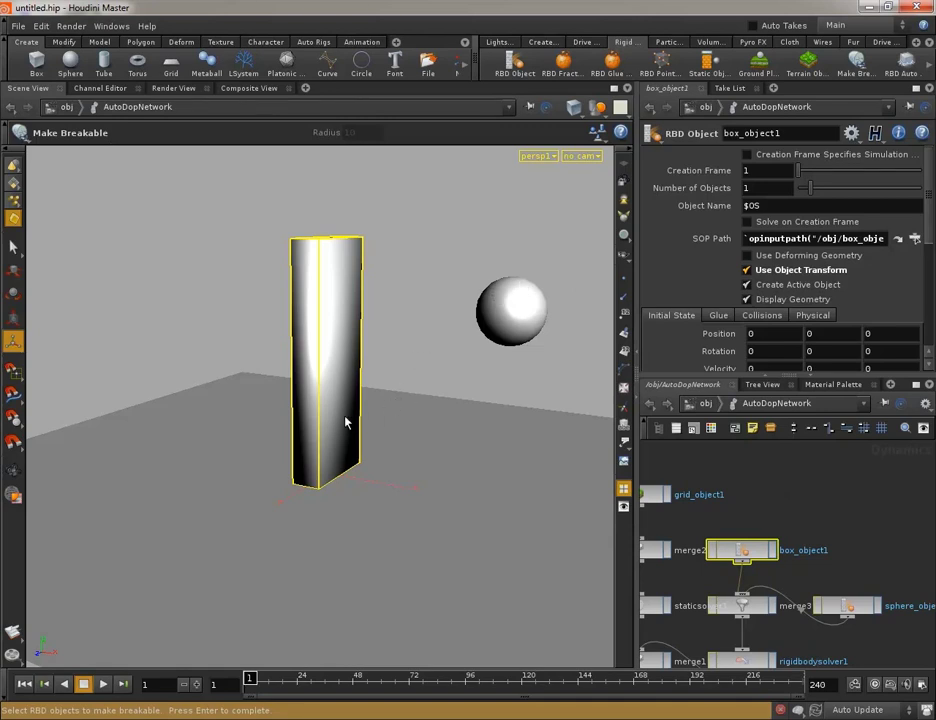
pyautogui.press('Return')
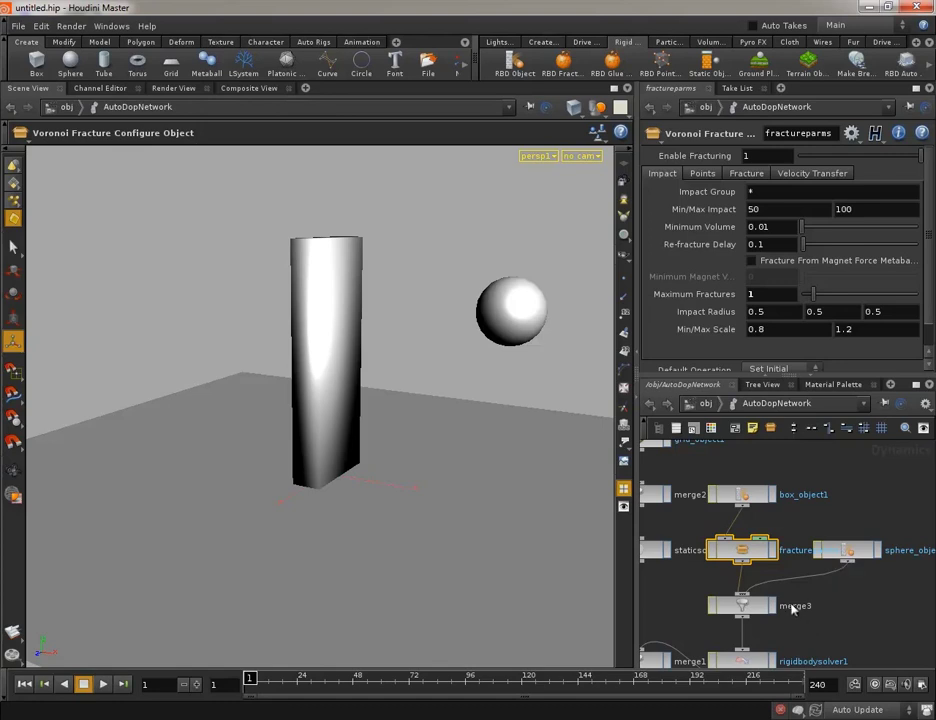
pyautogui.click(868, 552)
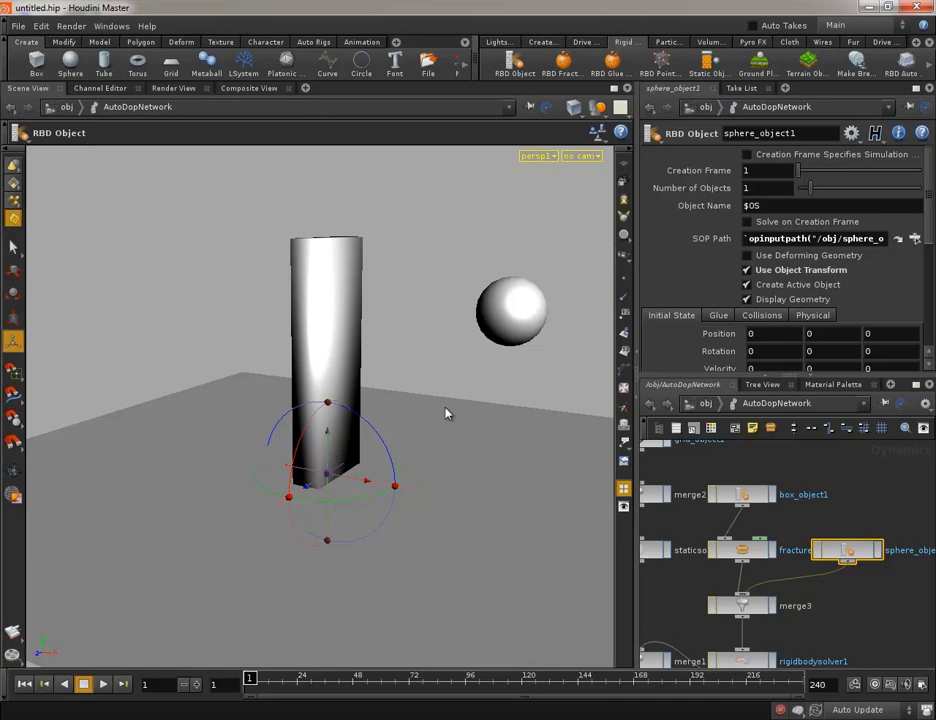
# - In the sphere's RBD Initial State, set Velocity X to -15
pyautogui.moveTo(806, 515); pyautogui.dragTo(813, 517, button='middle')
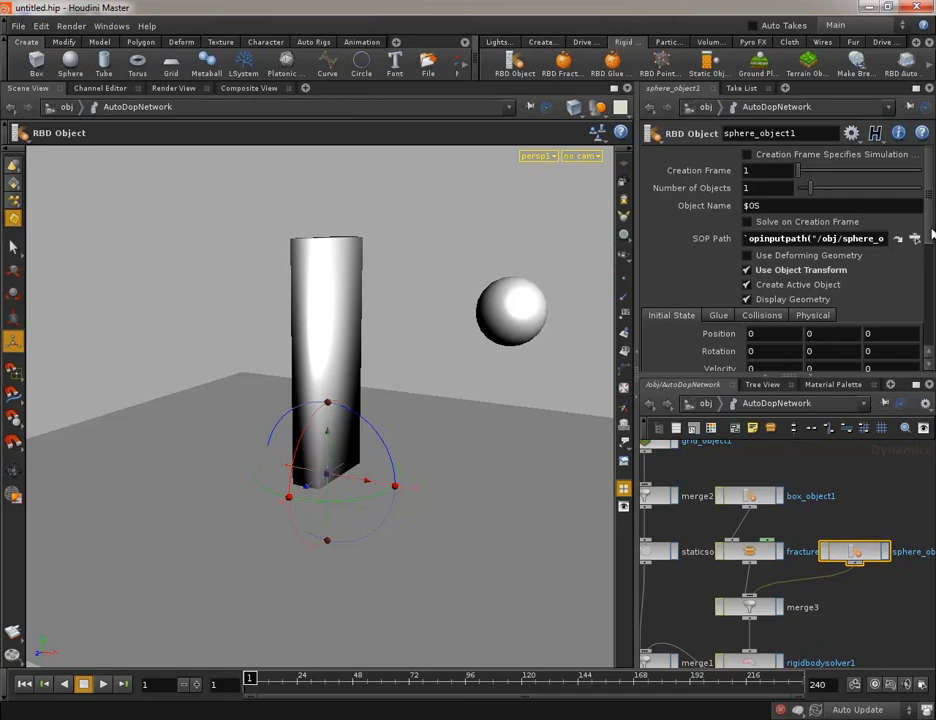
pyautogui.scroll(-3, 930, 234)
pyautogui.click(752, 286)
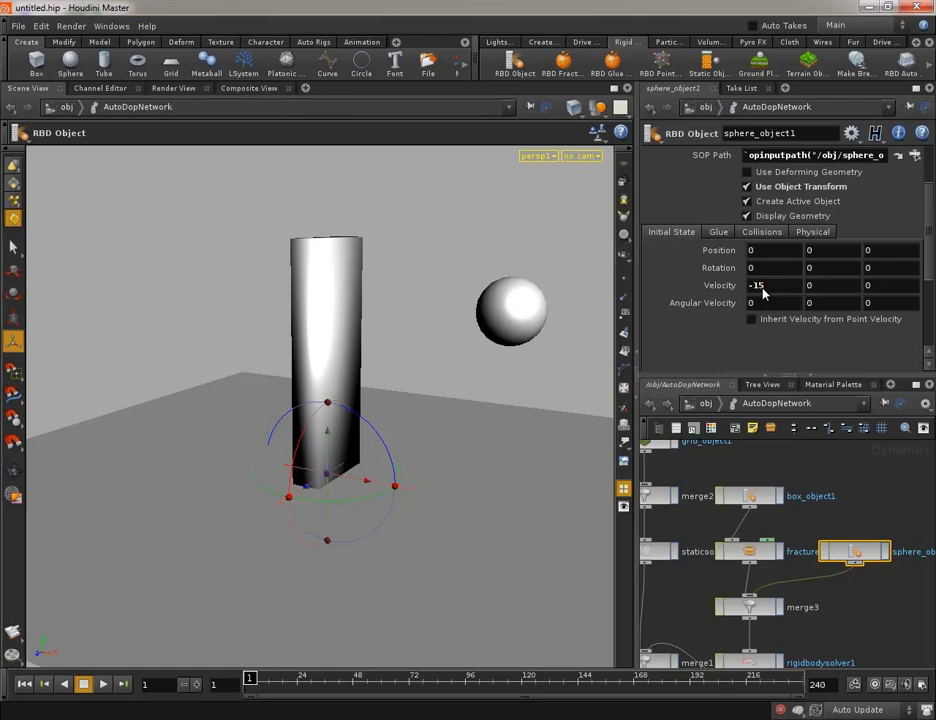
pyautogui.click(106, 686)
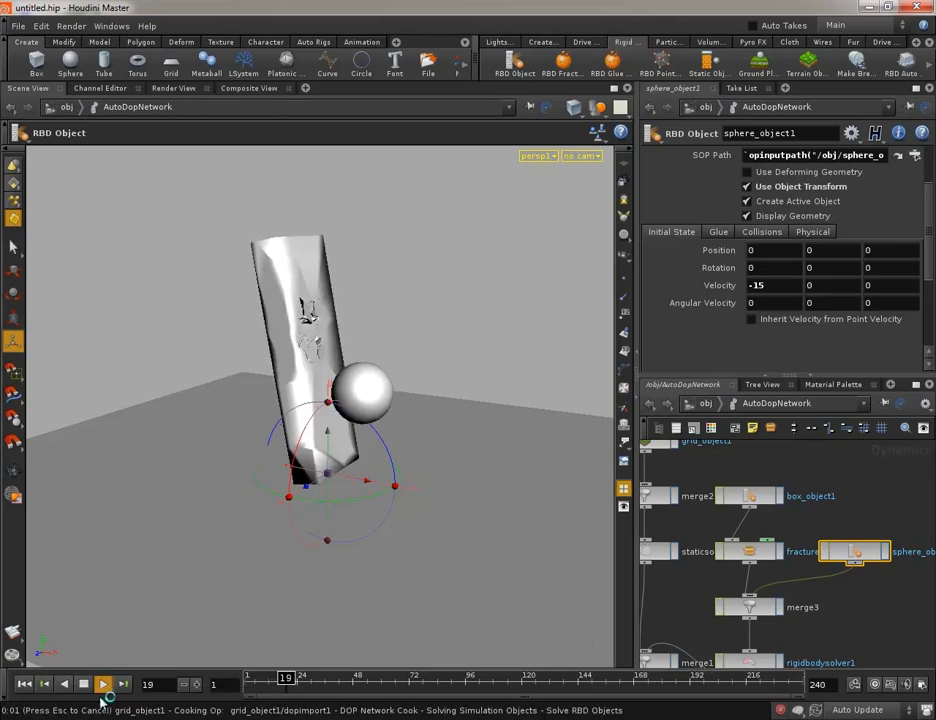
pyautogui.click(23, 684)
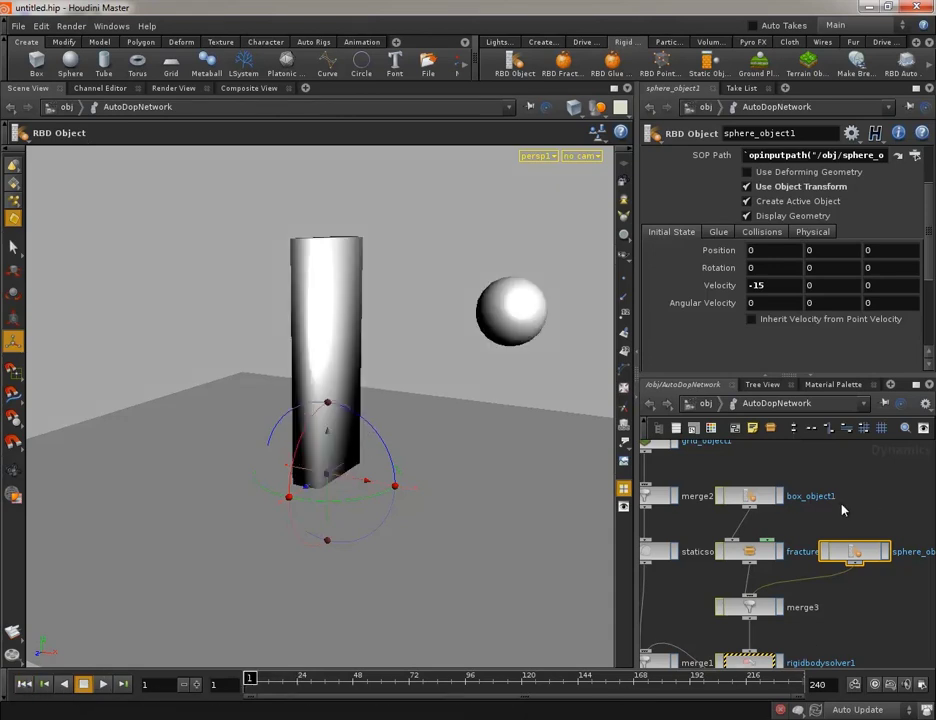
pyautogui.moveTo(841, 503); pyautogui.dragTo(878, 478, button='middle')
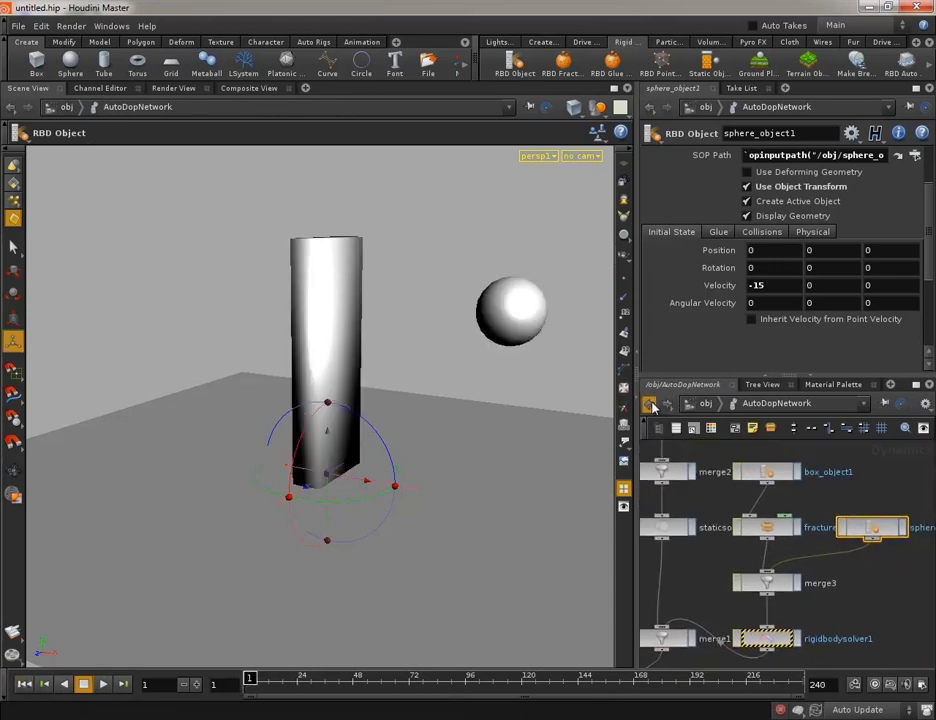
# - Go back up to /obj and scroll the Rigid Bodies shelf to reveal more tools
pyautogui.click(653, 404)
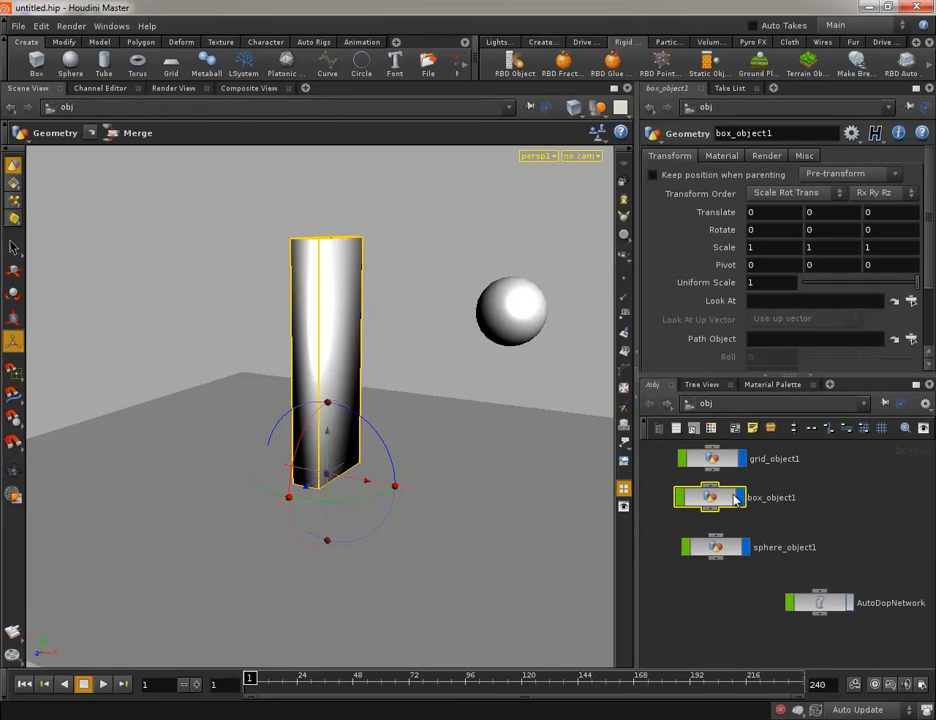
pyautogui.click(929, 68)
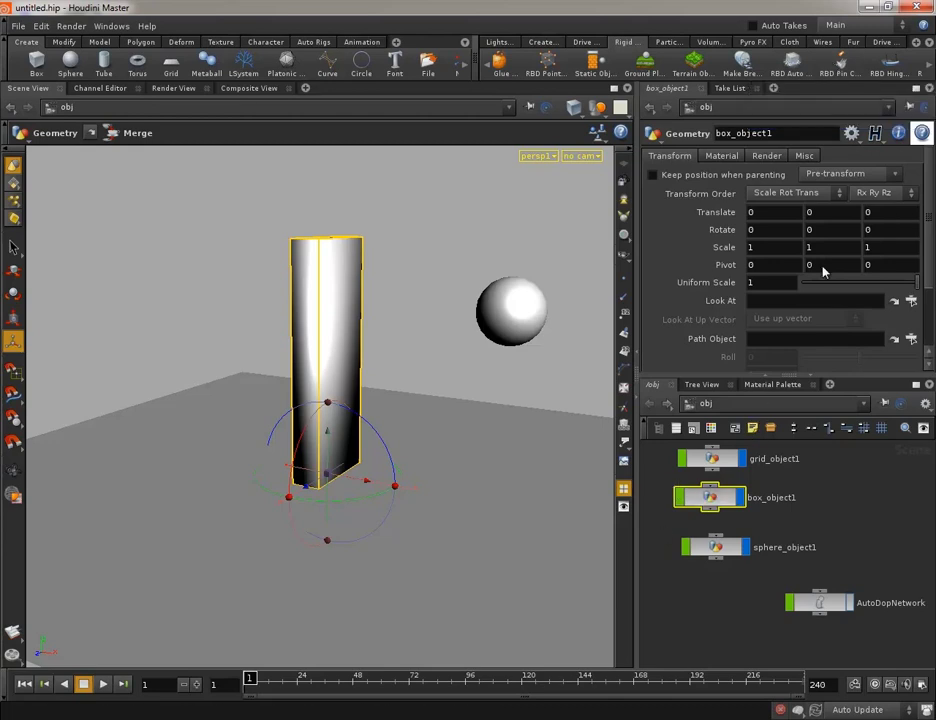
# - Pin box_object1 at its base with an RBD Pin Constraint and play the simulation
pyautogui.click(843, 64)
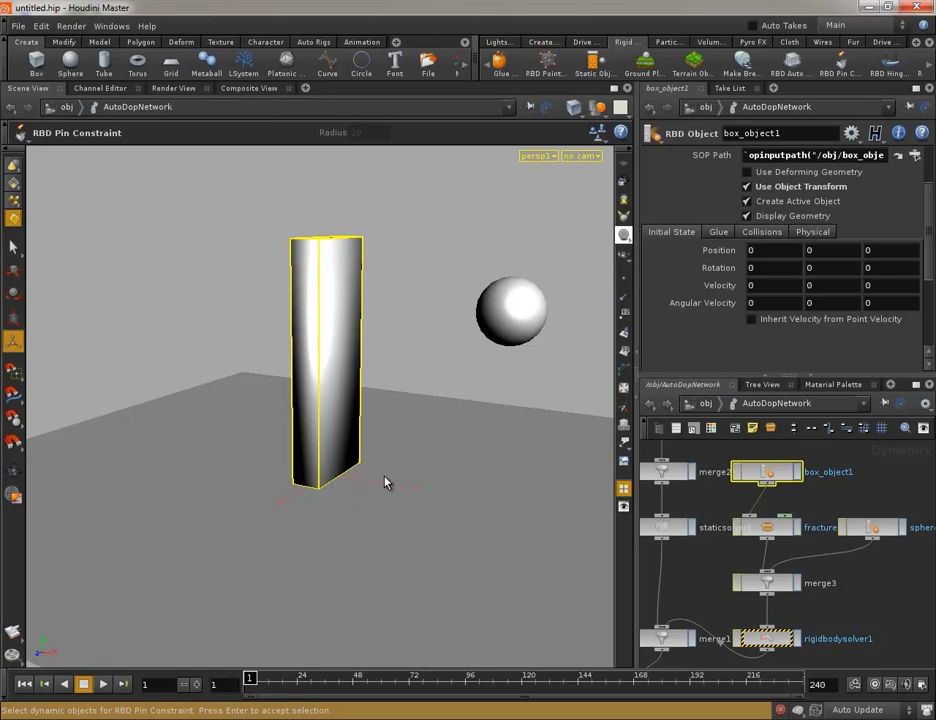
pyautogui.press('Return')
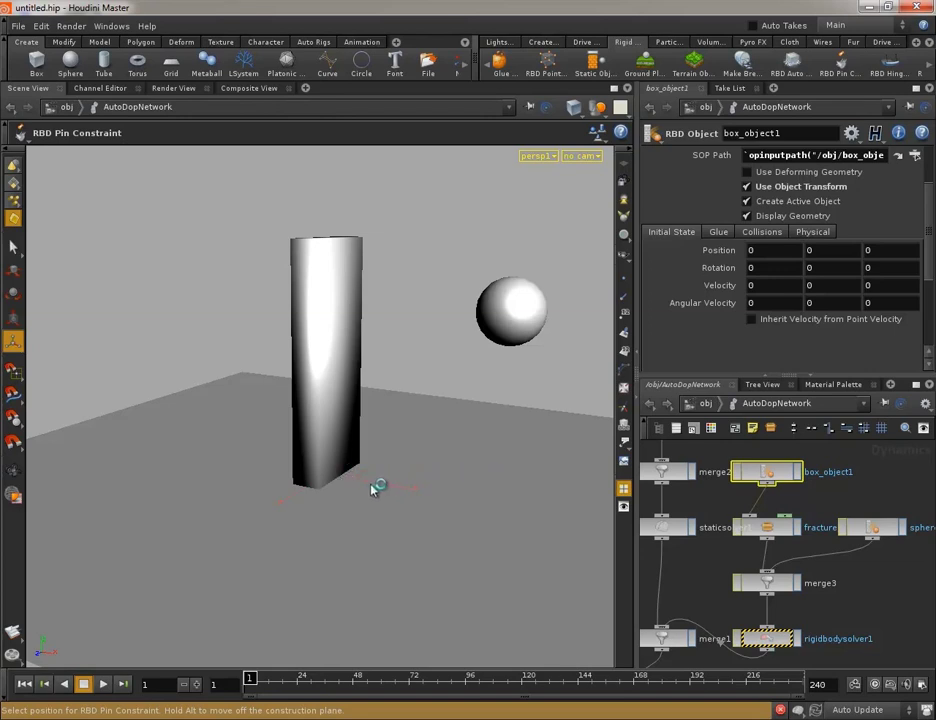
pyautogui.click(372, 487)
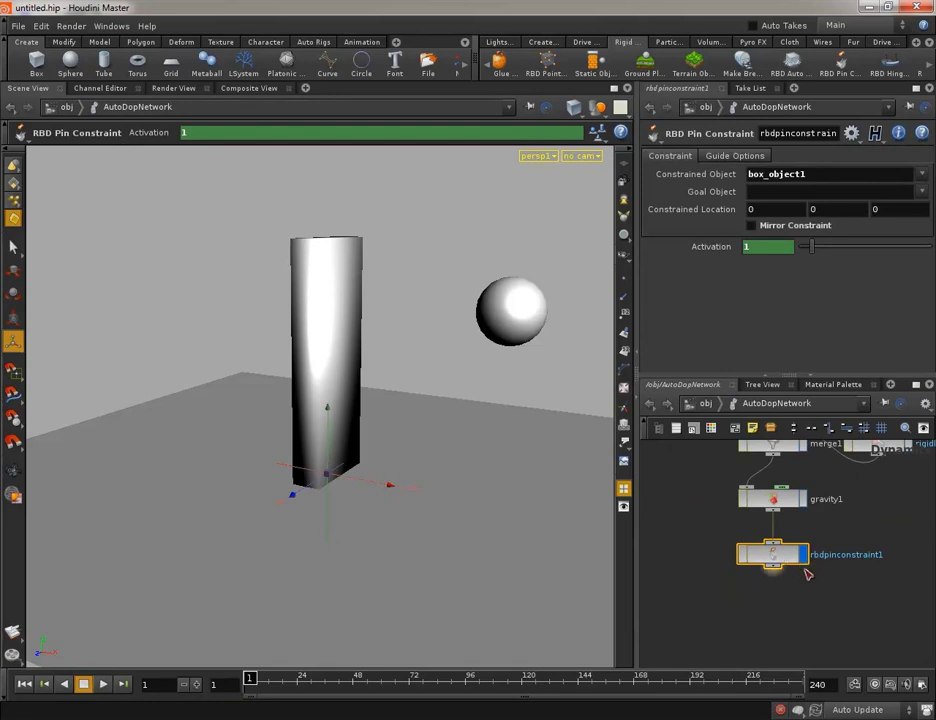
pyautogui.press('h')
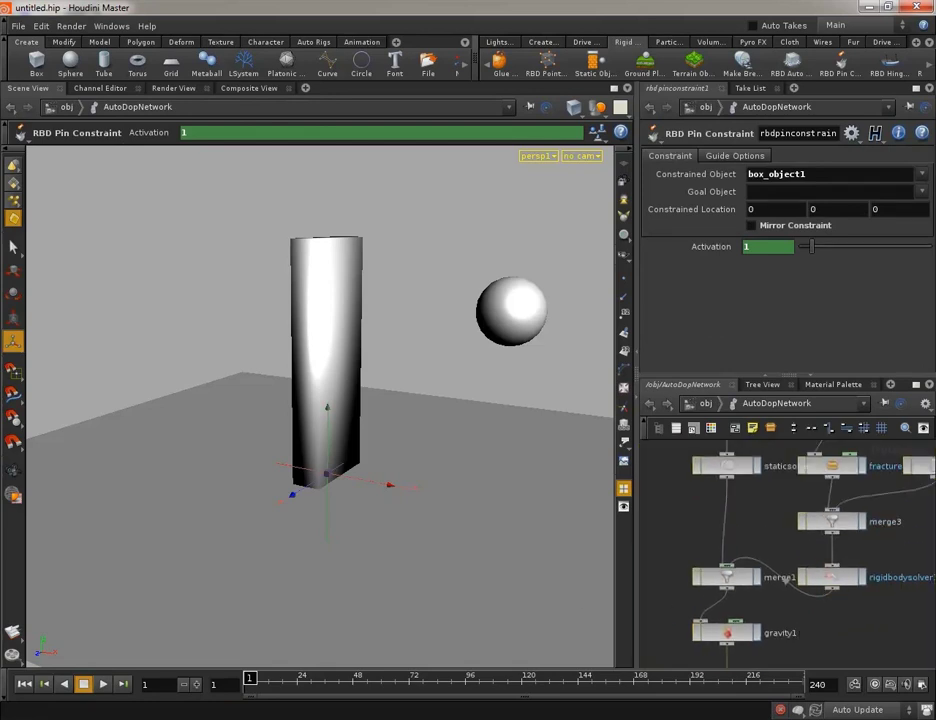
pyautogui.click(103, 684)
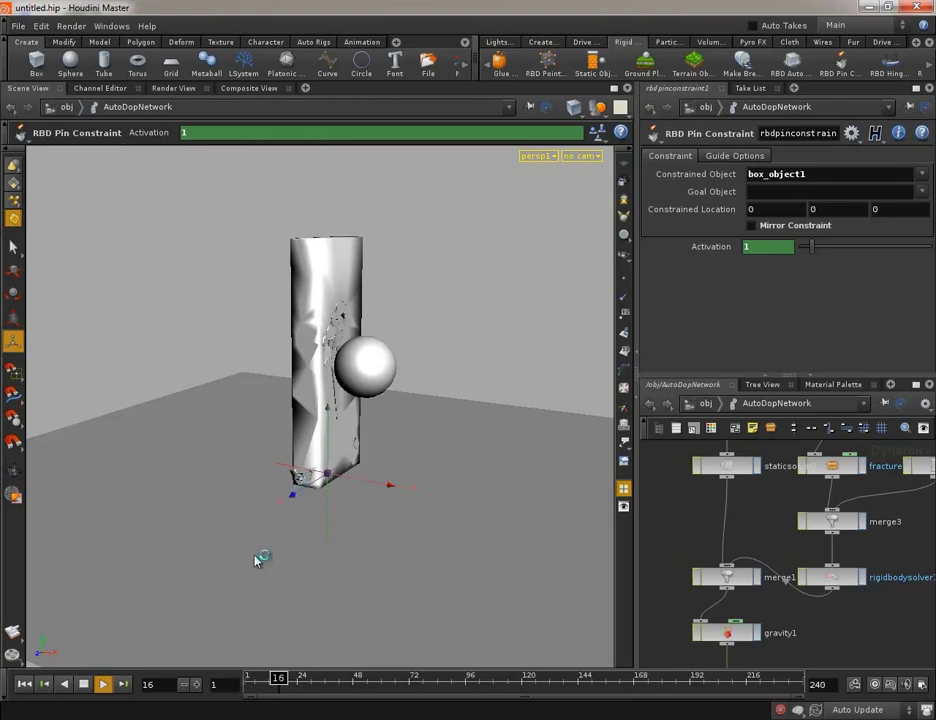
pyautogui.click(85, 688)
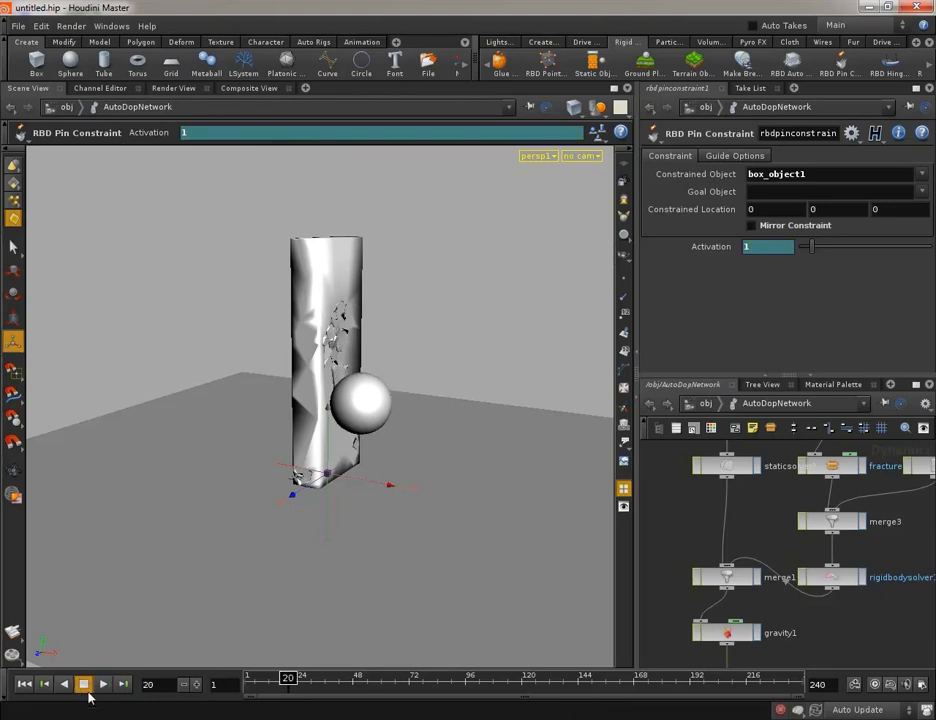
pyautogui.moveTo(287, 681); pyautogui.dragTo(249, 681)
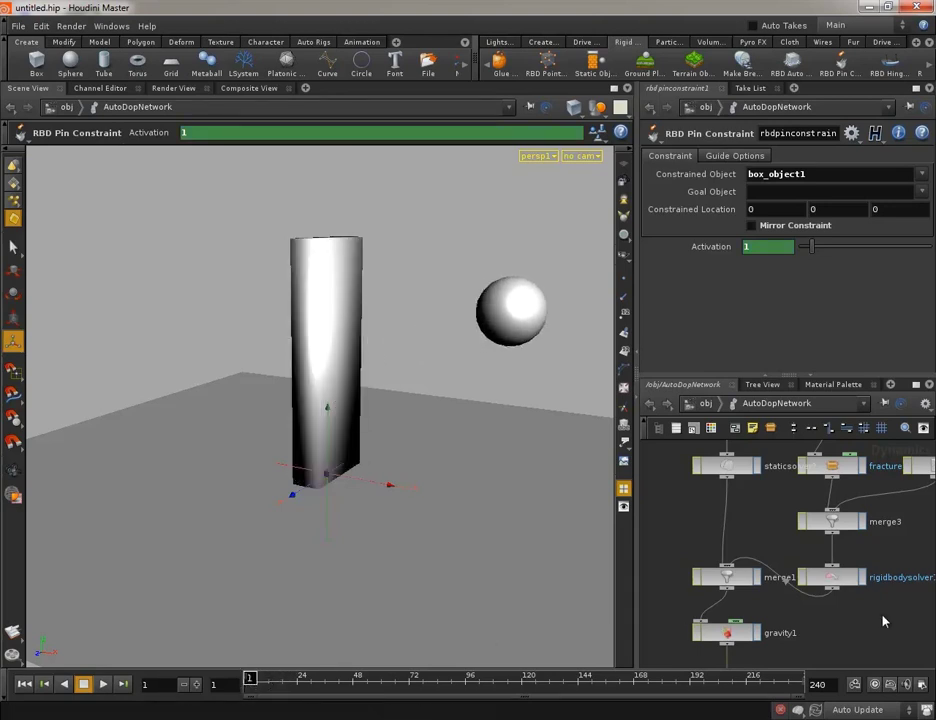
pyautogui.moveTo(862, 640); pyautogui.dragTo(787, 538, button='middle')
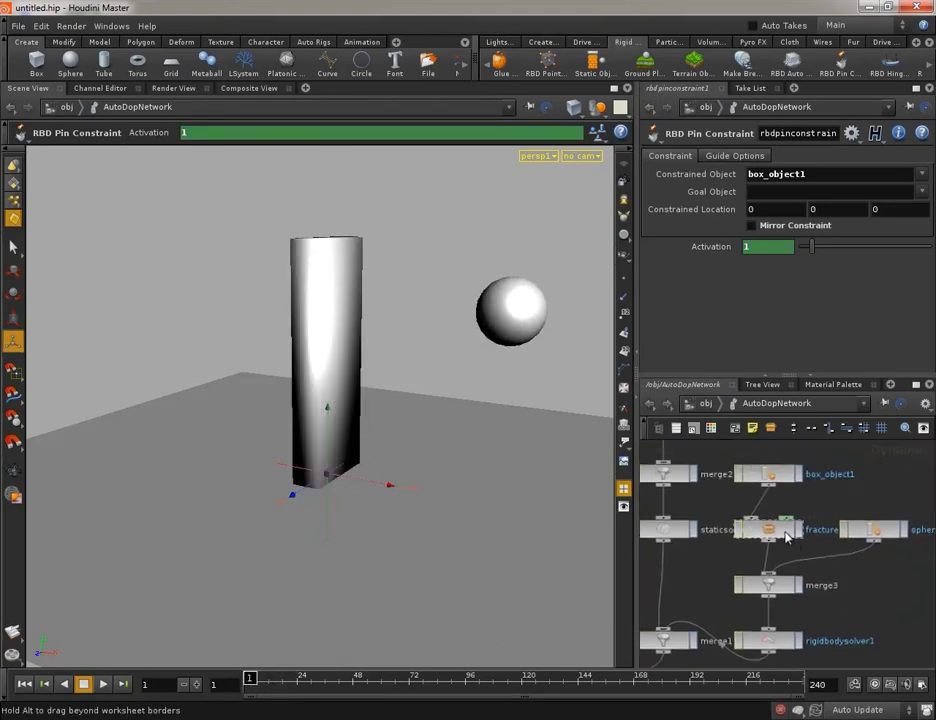
# - Show the fracture node's Voronoi Fracture settings and step the simulation to frame 3
pyautogui.click(787, 538)
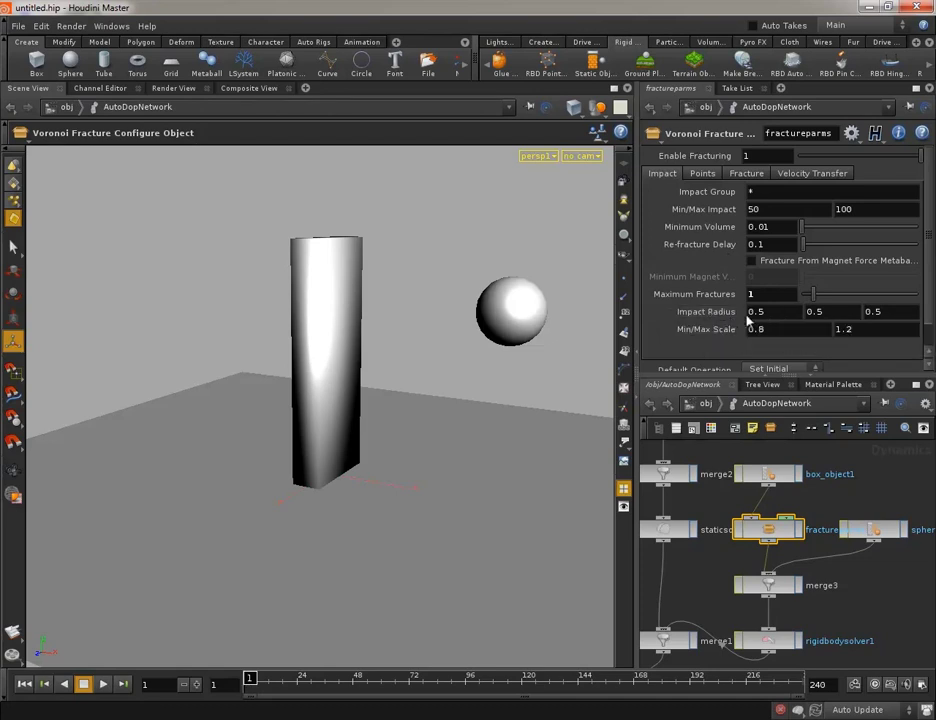
pyautogui.click(258, 681)
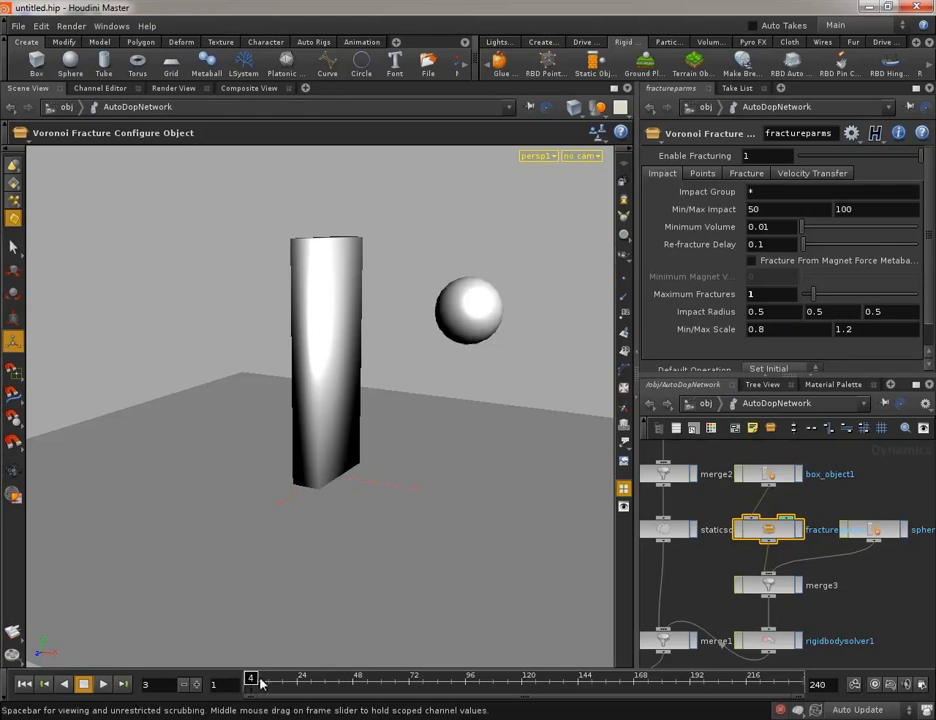
# - Scrub to the impact frame and set the Impact Radius fields to 1, 1, 1
pyautogui.moveTo(258, 681); pyautogui.dragTo(271, 679)
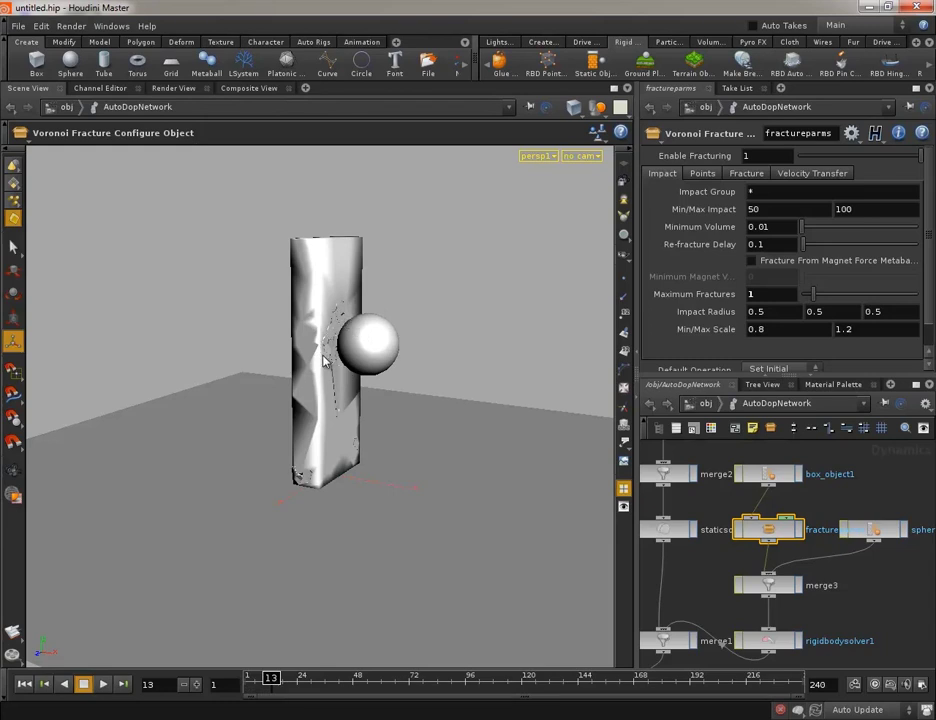
pyautogui.click(755, 312)
pyautogui.write('1')
pyautogui.click(830, 313)
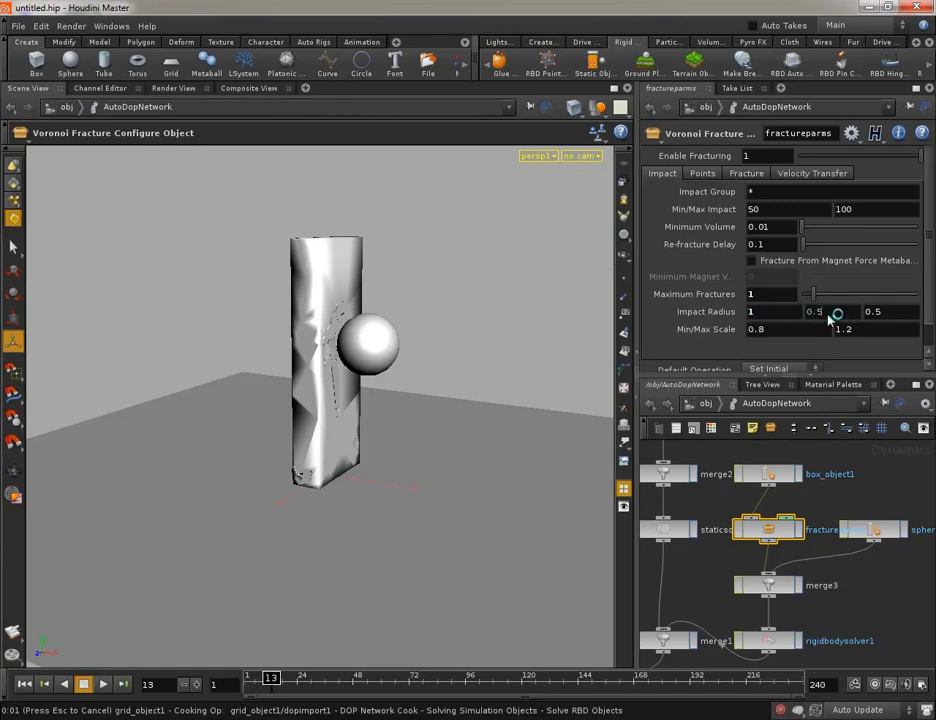
pyautogui.write('1')
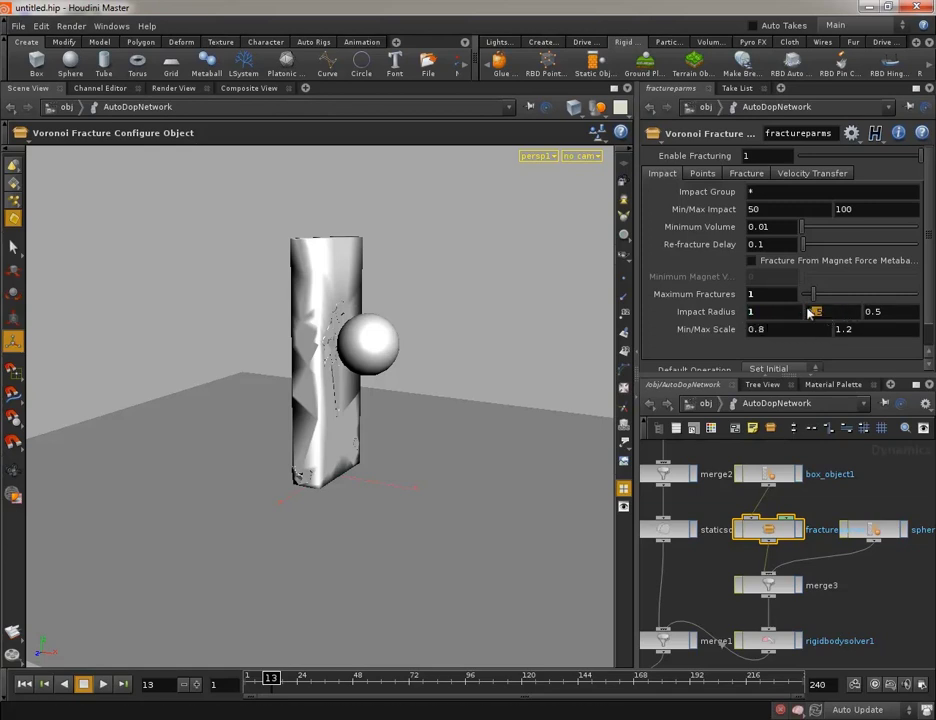
pyautogui.click(875, 312)
pyautogui.doubleClick(876, 313)
pyautogui.write('1')
pyautogui.press('Return')
# - Raise Impact Radius to 2, 2, 2 and rewind the simulation to frame 1
pyautogui.doubleClick(770, 312)
pyautogui.write('2')
pyautogui.press('Return')
pyautogui.write('2')
pyautogui.press('Return')
pyautogui.doubleClick(871, 314)
pyautogui.press('Return')
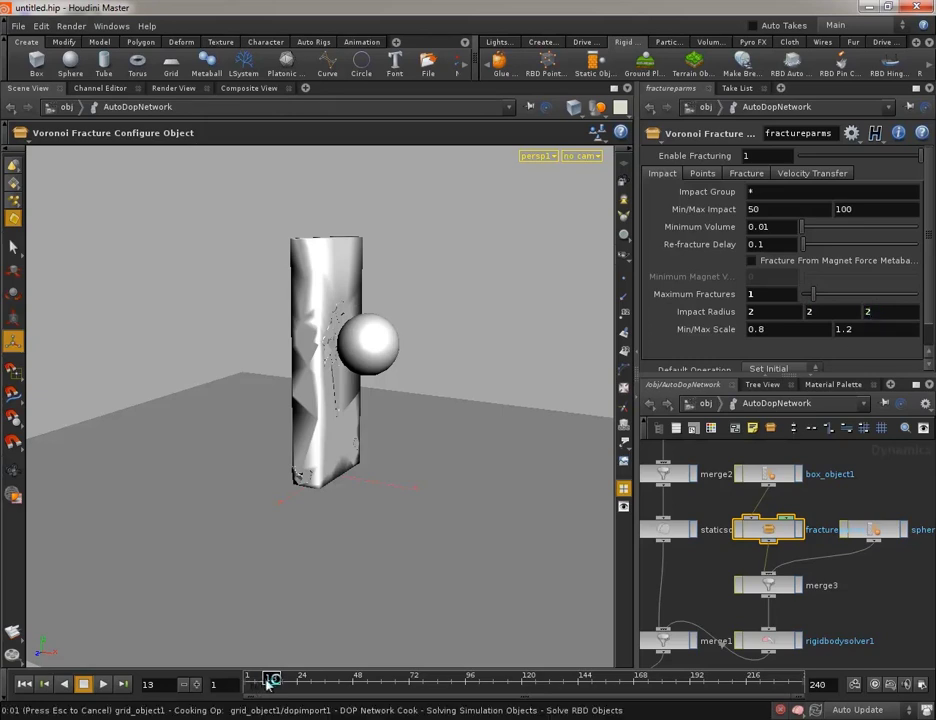
pyautogui.doubleClick(152, 686)
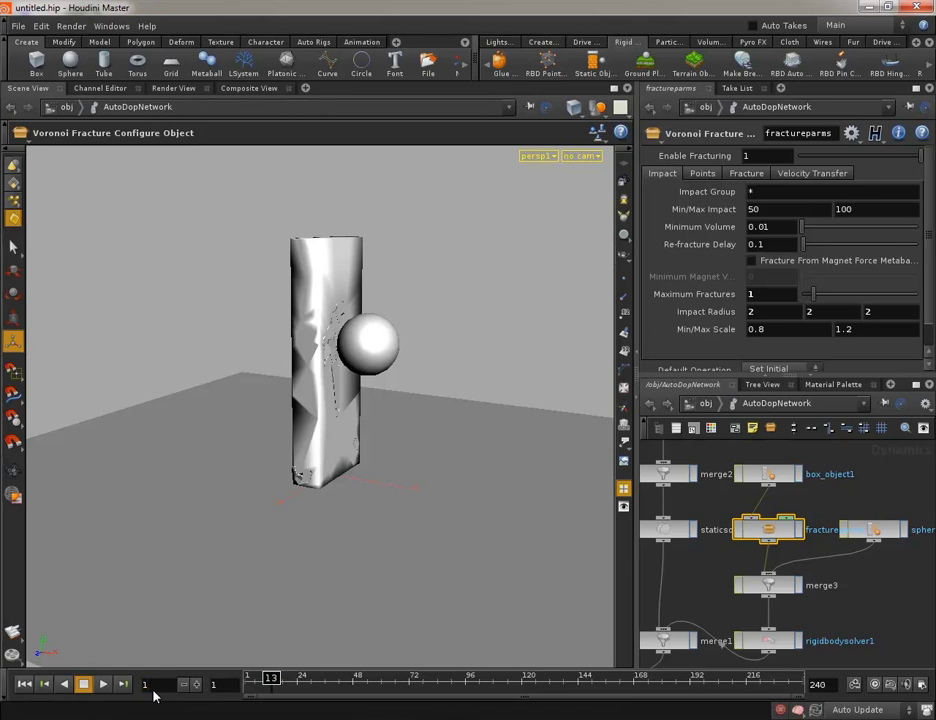
pyautogui.hotkey('ctrl', 'Up')
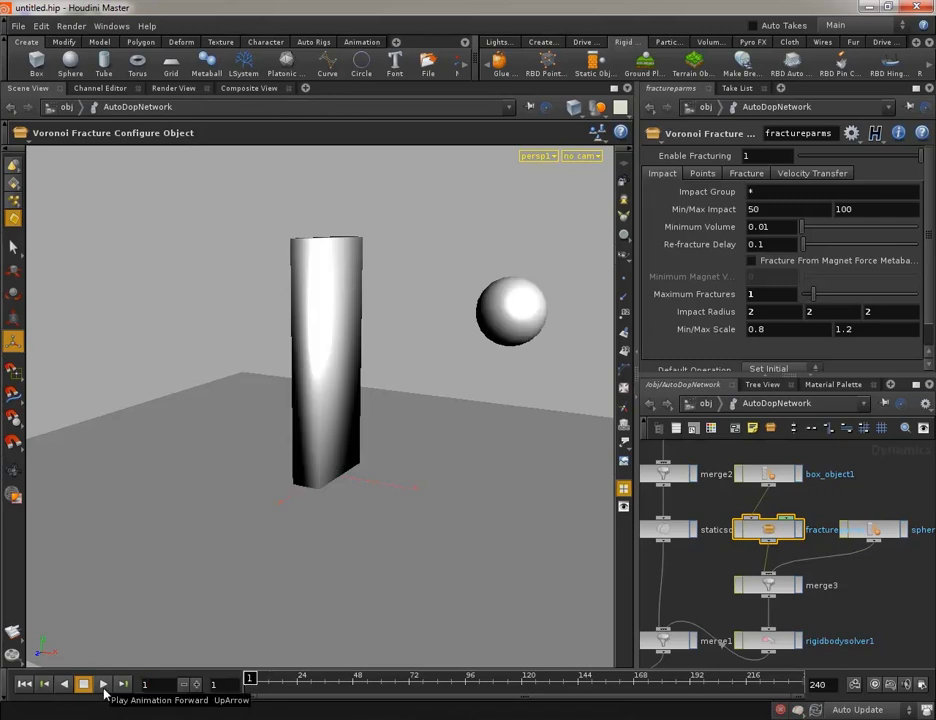
pyautogui.click(103, 685)
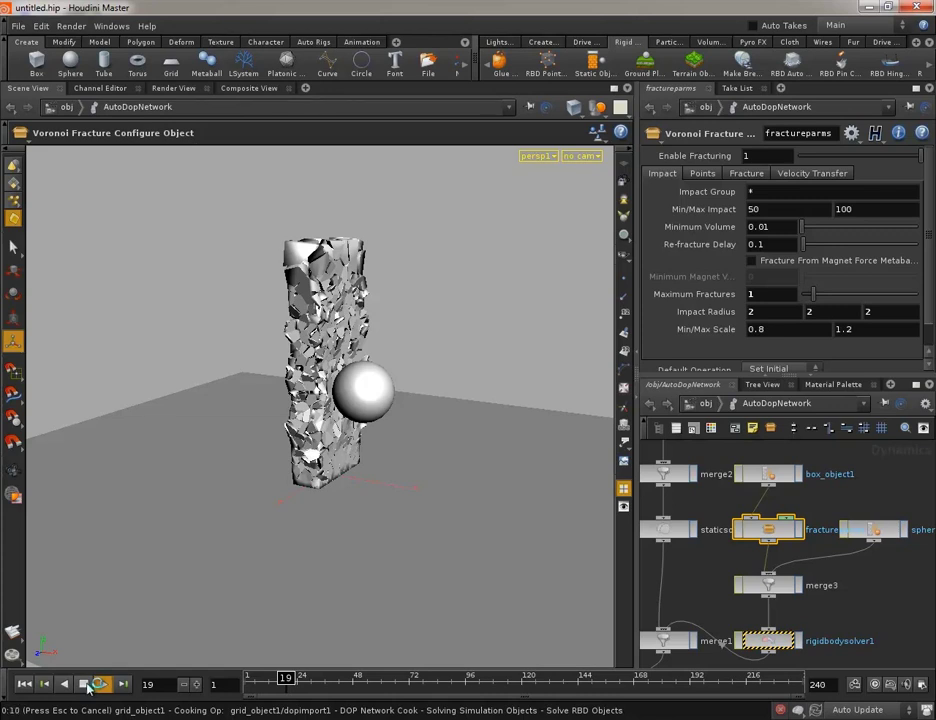
pyautogui.click(88, 683)
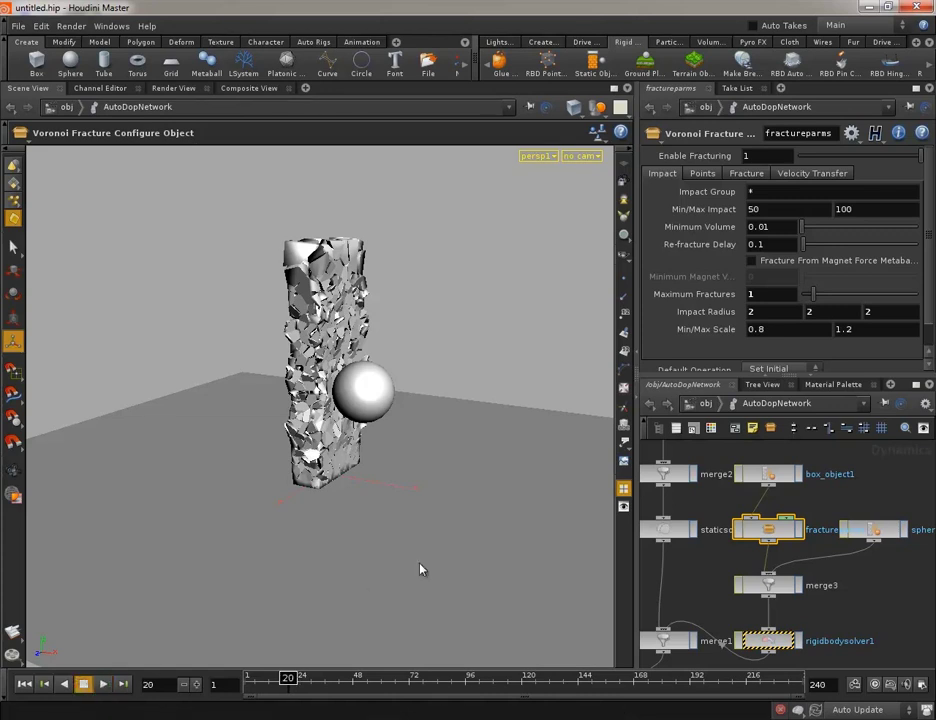
pyautogui.moveTo(288, 679); pyautogui.dragTo(252, 680)
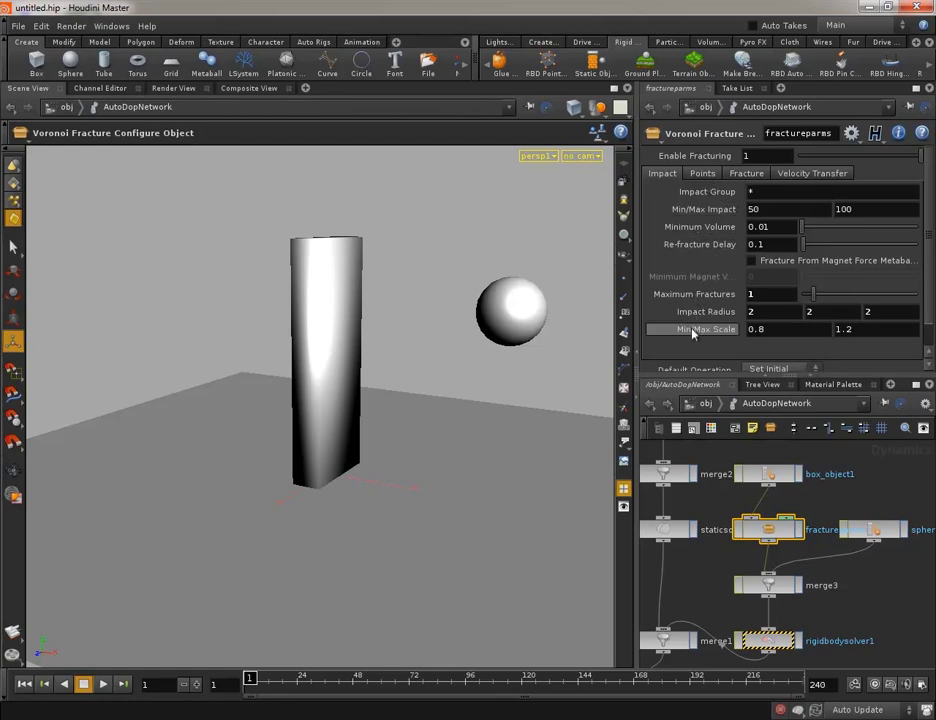
# - Lower the fracture's Points Per Area from 10 to 1 and replay the simulation
pyautogui.moveTo(928, 220)
pyautogui.mouseDown()
pyautogui.moveTo(930, 251)
pyautogui.moveTo(928, 216)
pyautogui.mouseUp()
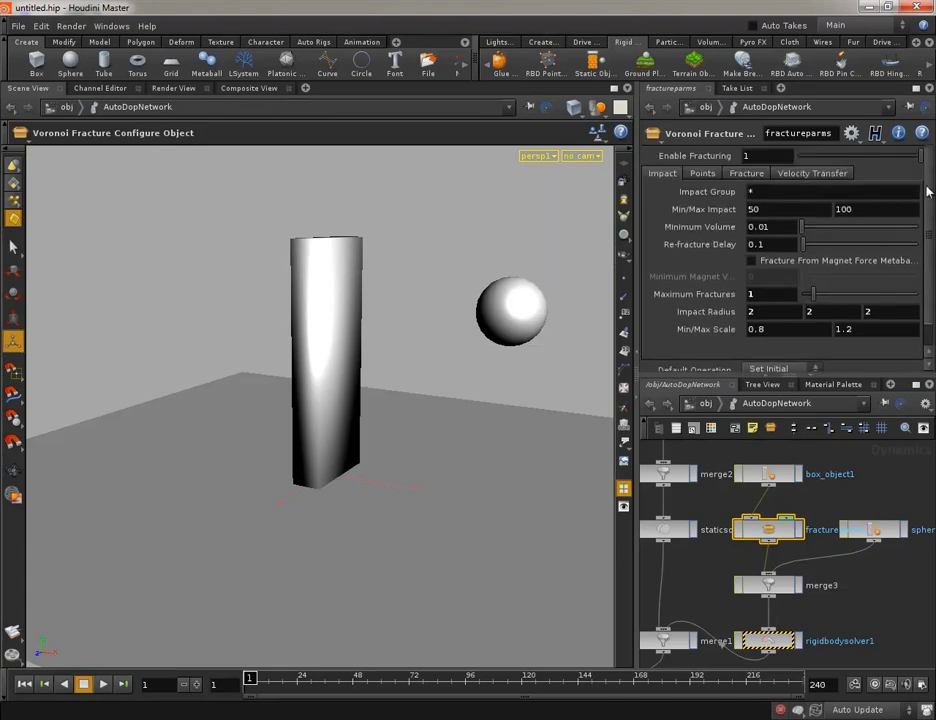
pyautogui.click(707, 177)
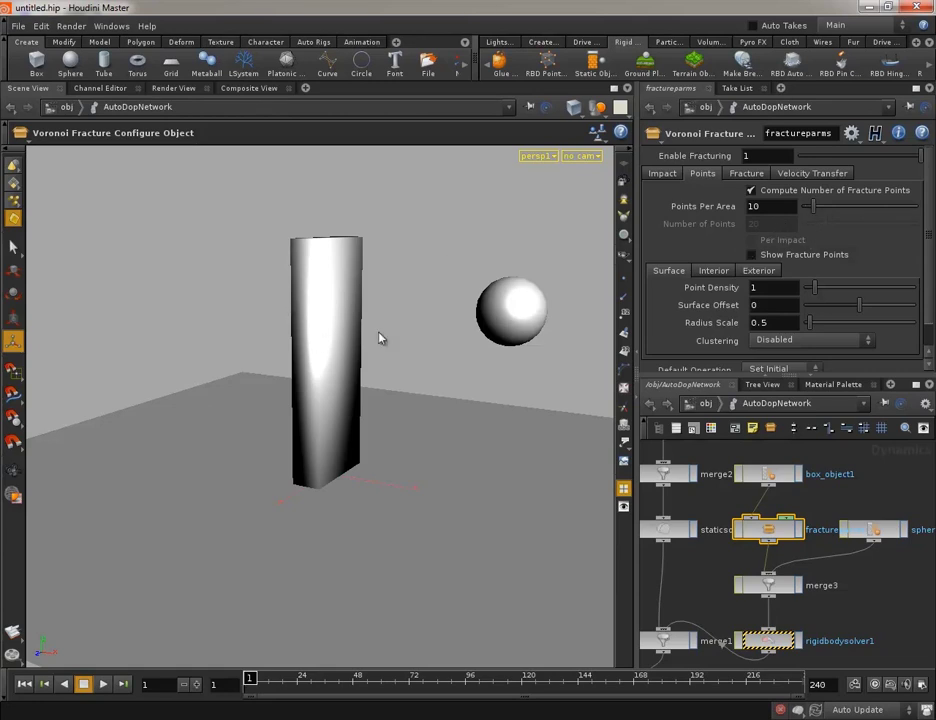
pyautogui.moveTo(815, 210); pyautogui.dragTo(777, 209)
pyautogui.click(756, 207)
pyautogui.write('2')
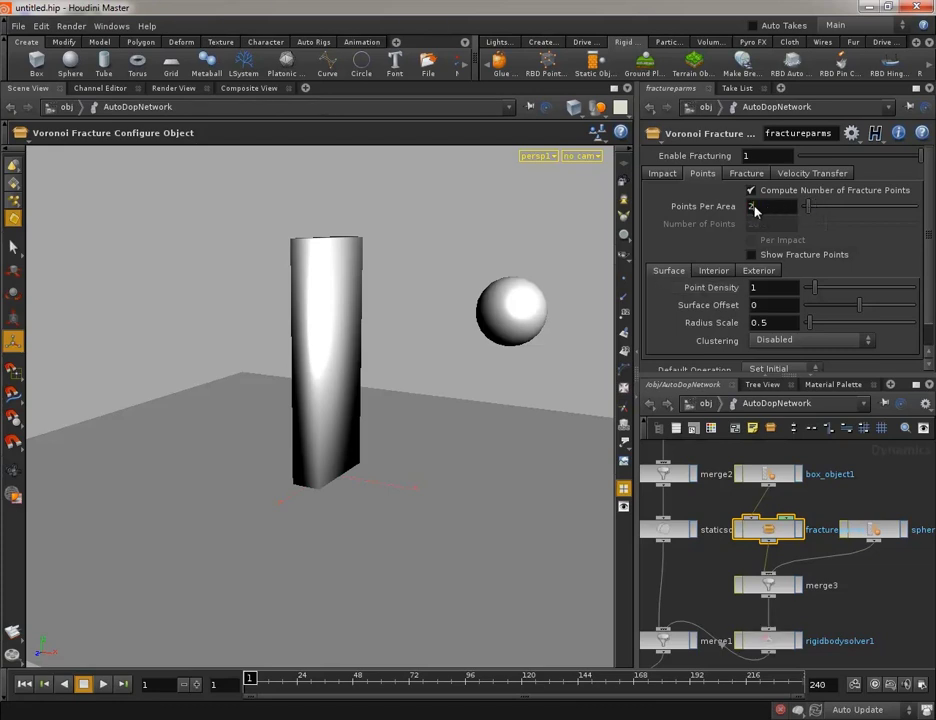
pyautogui.press('BackSpace')
pyautogui.write('1')
pyautogui.press('Return')
pyautogui.click(102, 685)
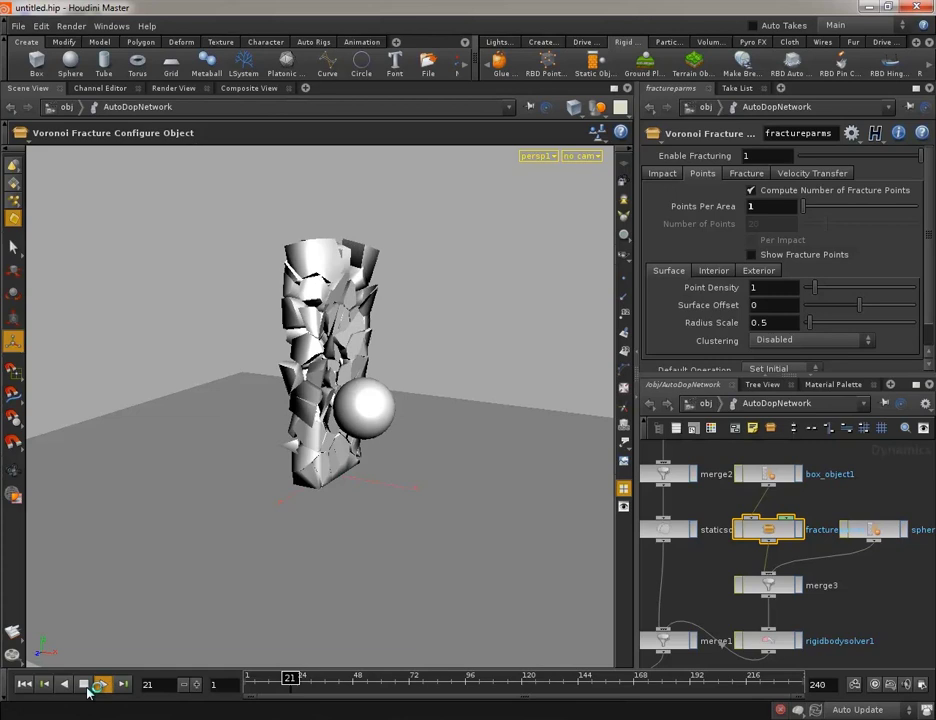
# - Stop playback and switch the viewport to Smooth Wire Shaded to see the fractured column's piece edges
pyautogui.click(84, 685)
pyautogui.click(573, 107)
pyautogui.click(615, 231)
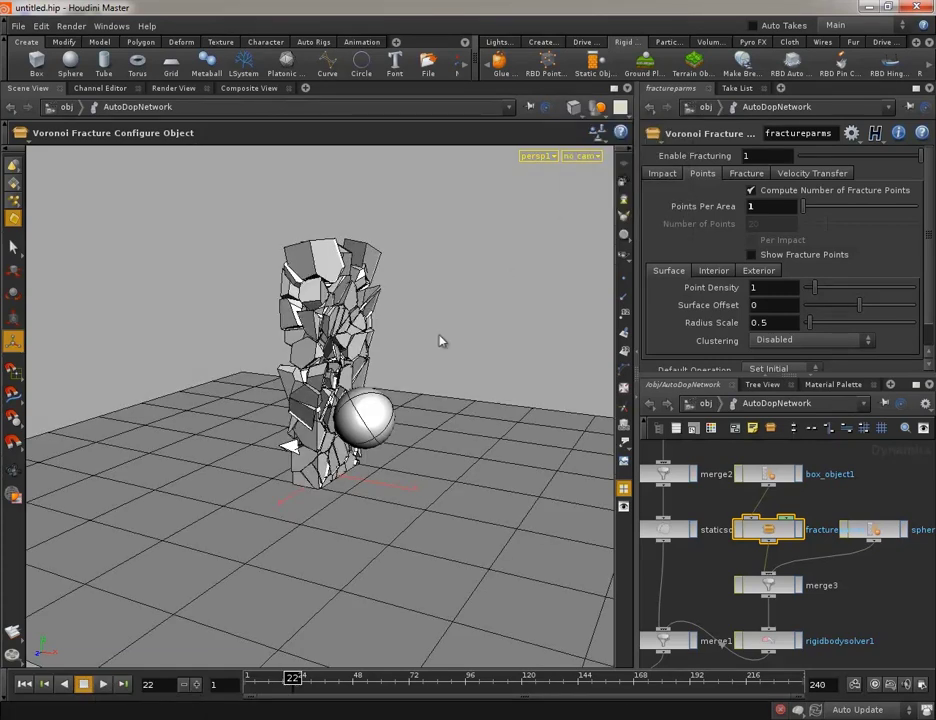
pyautogui.press('Escape')
pyautogui.moveTo(438, 341); pyautogui.dragTo(273, 290)
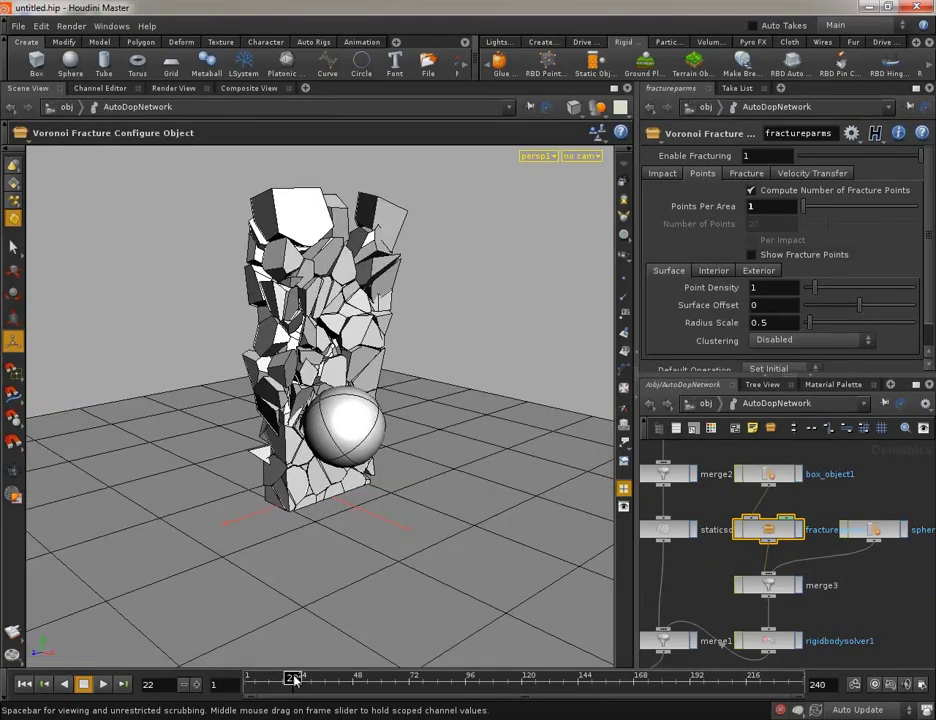
# - Check frame 13, raise Points Per Area to 6.7, and rewind to frame 1
pyautogui.moveTo(291, 679); pyautogui.dragTo(266, 683)
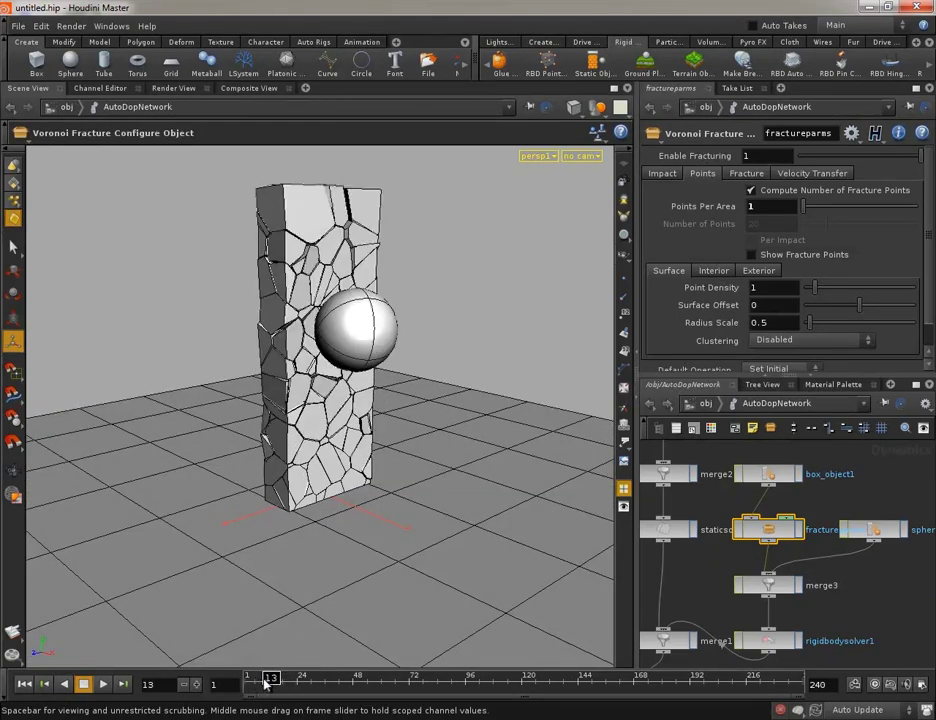
pyautogui.moveTo(803, 206); pyautogui.dragTo(810, 210)
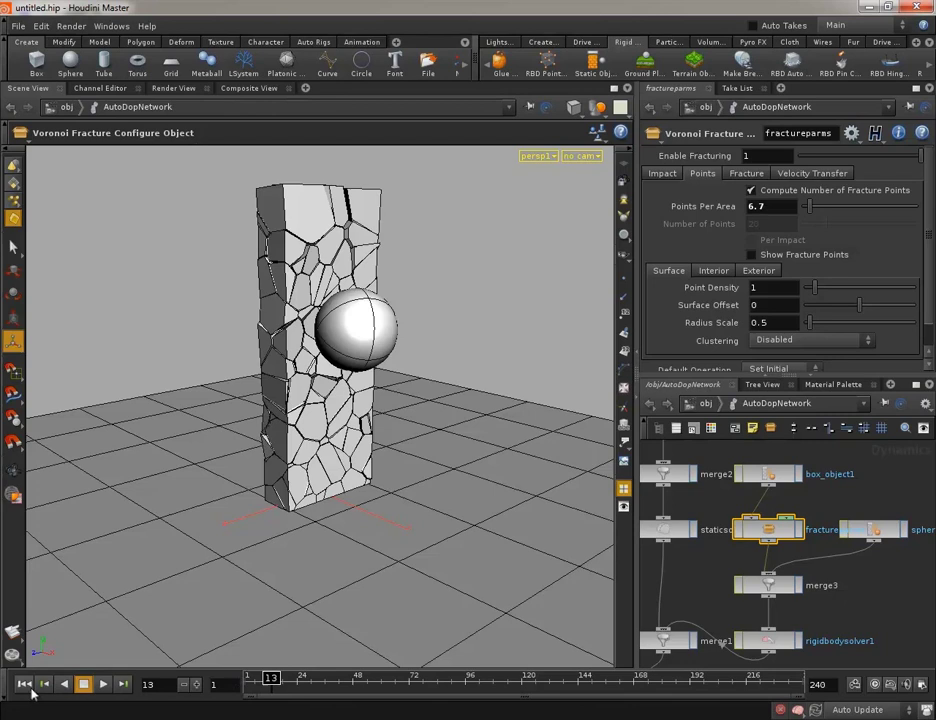
pyautogui.click(24, 684)
# - Set Points Per Area to 20 and replay the simulation from the start
pyautogui.click(772, 212)
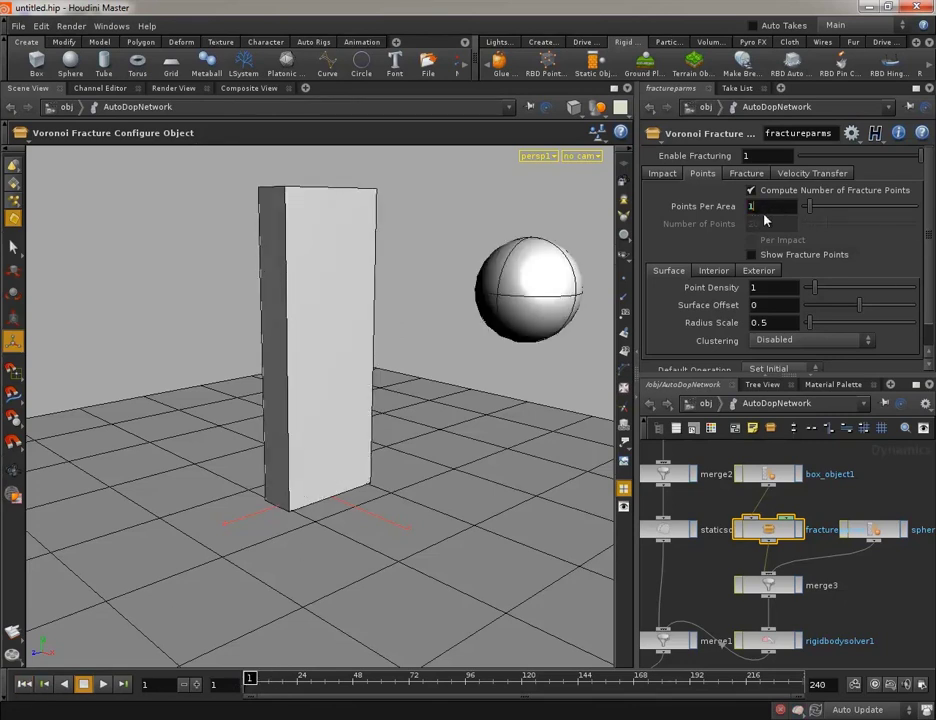
pyautogui.write('10')
pyautogui.click(753, 208)
pyautogui.write('20')
pyautogui.click(103, 684)
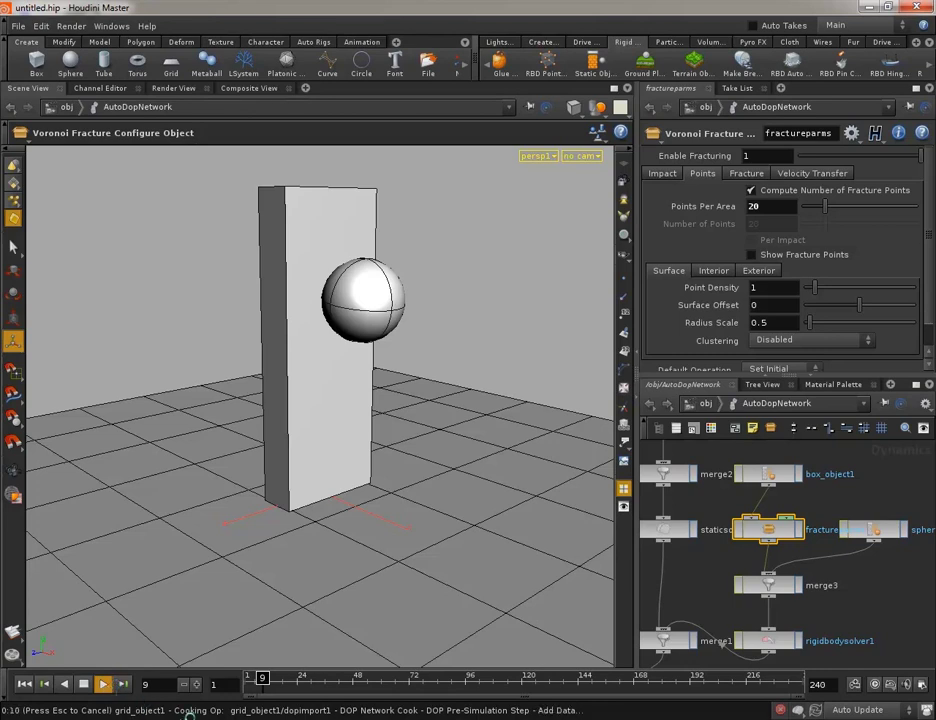
pyautogui.click(780, 710)
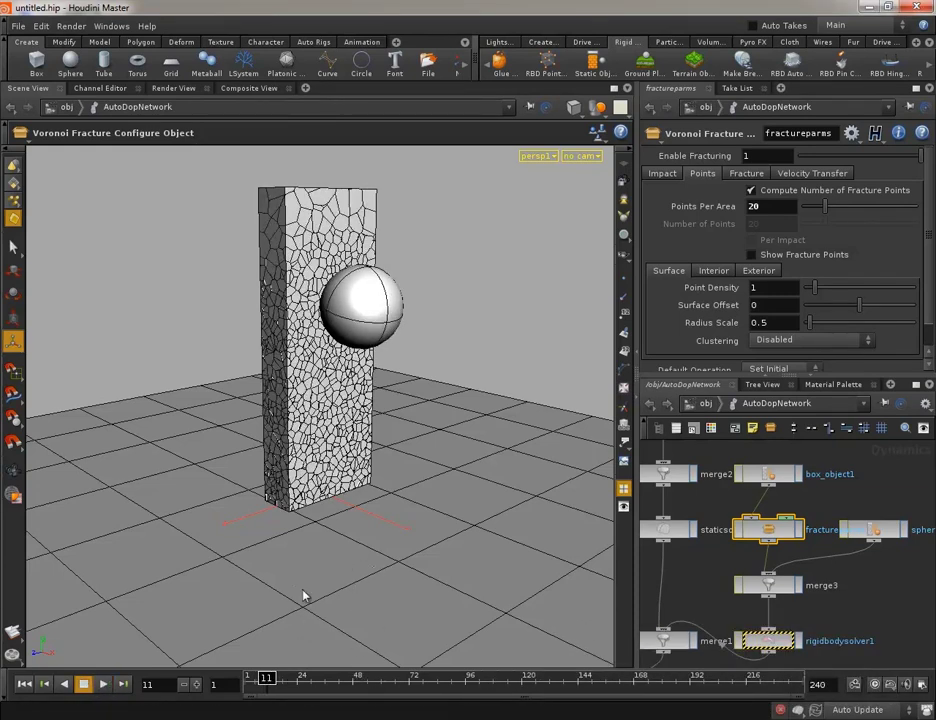
# - Orbit and zoom around the densely fractured box at frame 11
pyautogui.press('Escape')
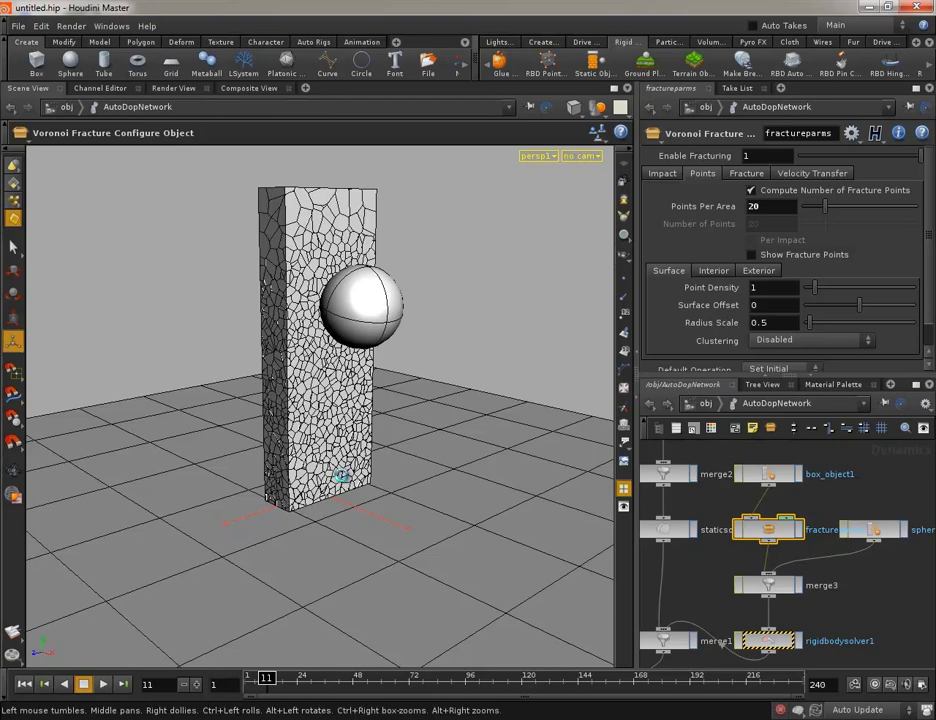
pyautogui.scroll(3, 340, 478)
pyautogui.moveTo(340, 478)
pyautogui.mouseDown()
pyautogui.moveTo(312, 474)
pyautogui.moveTo(347, 483)
pyautogui.mouseUp()
pyautogui.scroll(-6, 345, 483)
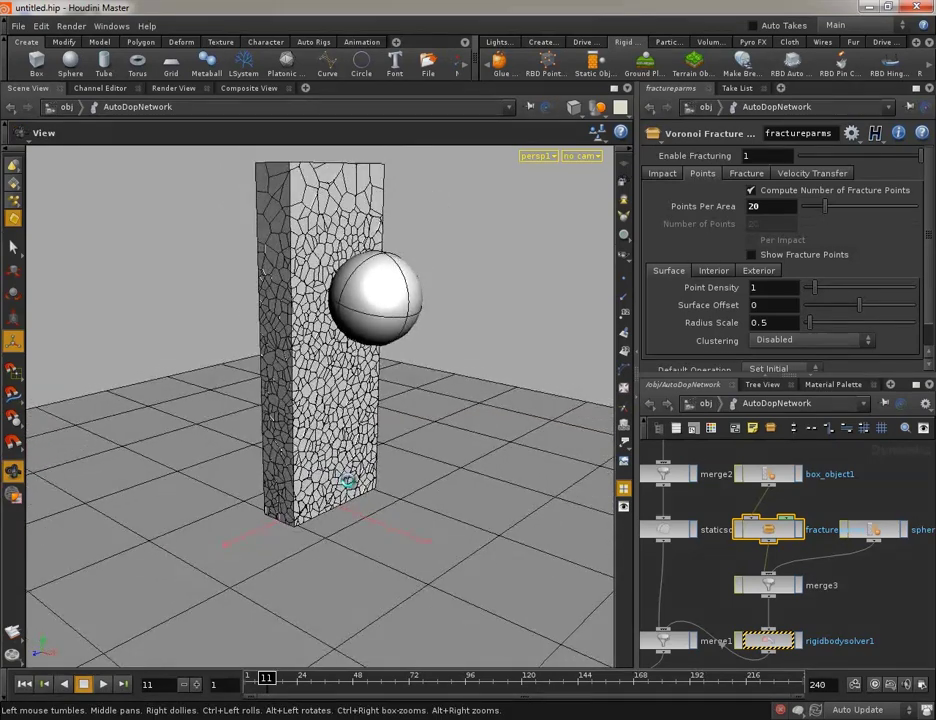
pyautogui.press('Return')
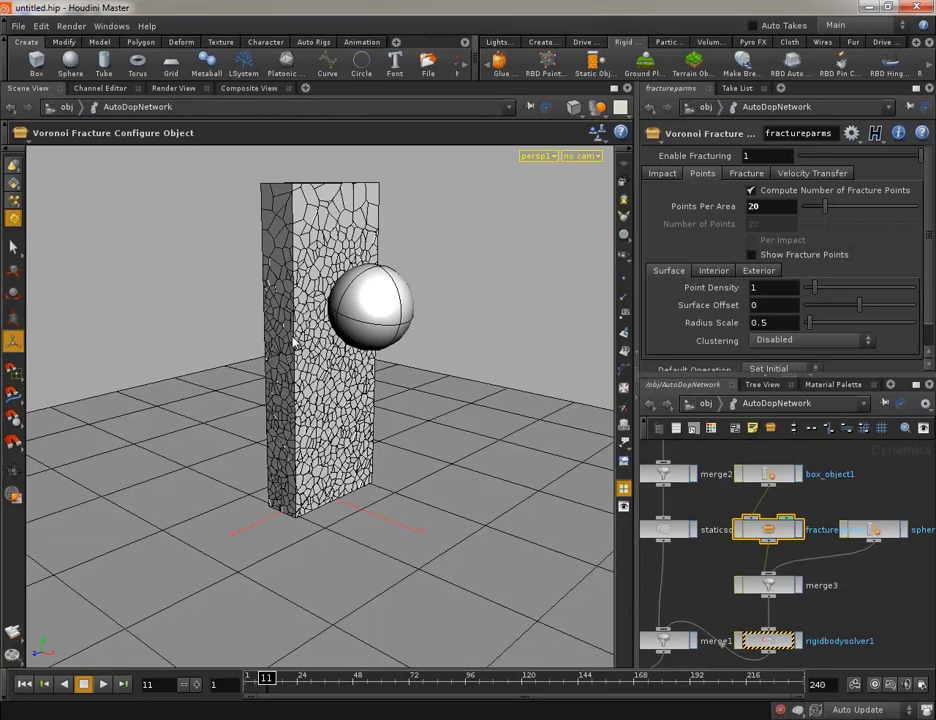
# - Browse the fracture's Interior, Cutting, Clustering and Velocity Transfer settings
pyautogui.scroll(-1, 678, 227)
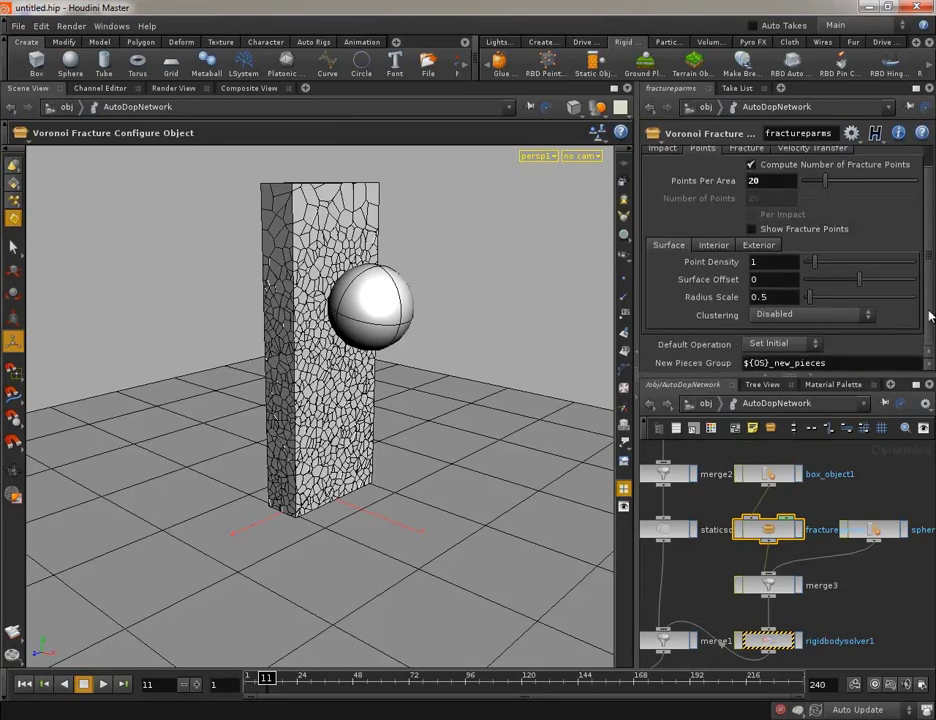
pyautogui.click(709, 245)
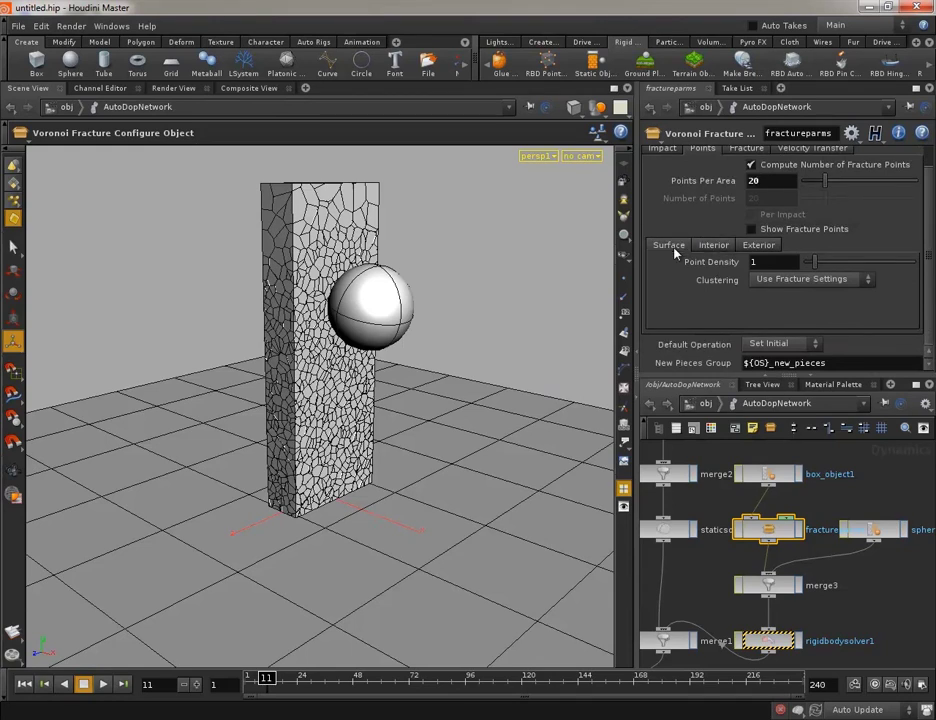
pyautogui.click(668, 245)
pyautogui.click(752, 148)
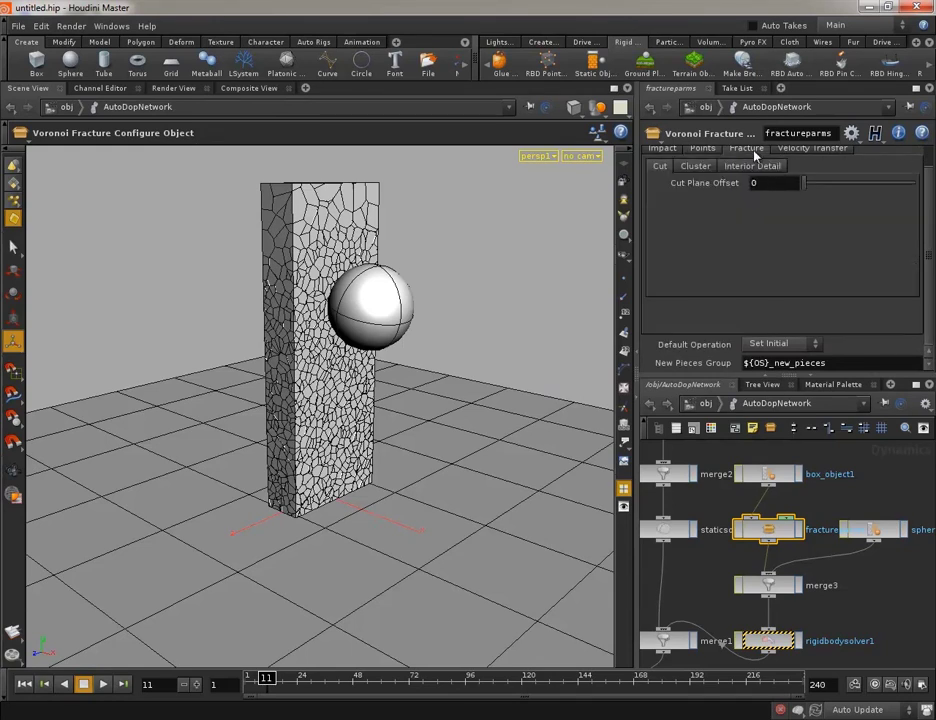
pyautogui.click(711, 165)
pyautogui.click(702, 148)
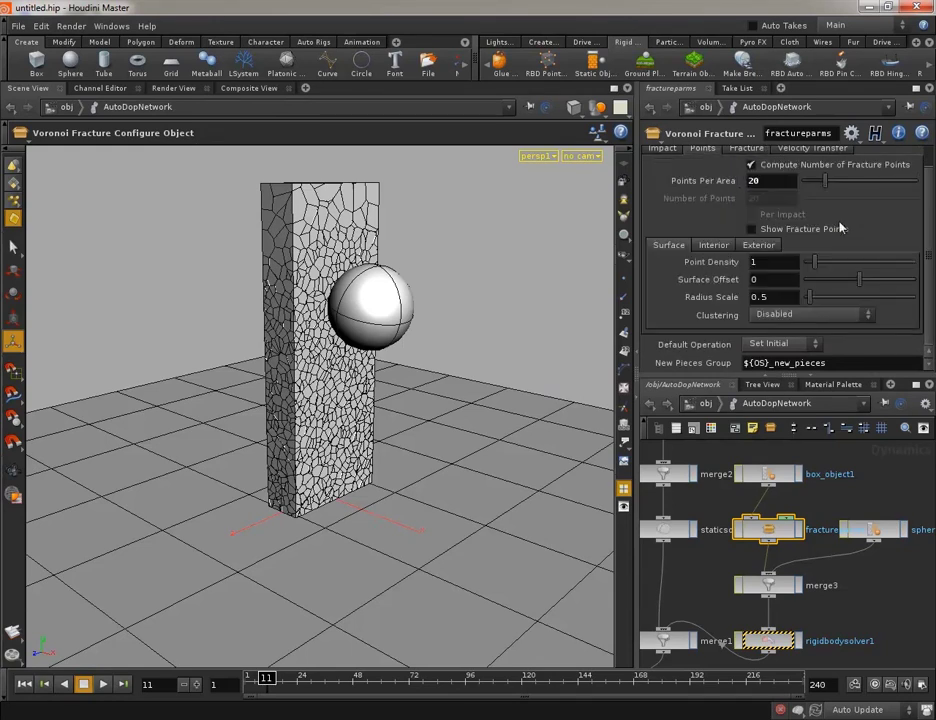
pyautogui.scroll(1, 780, 260)
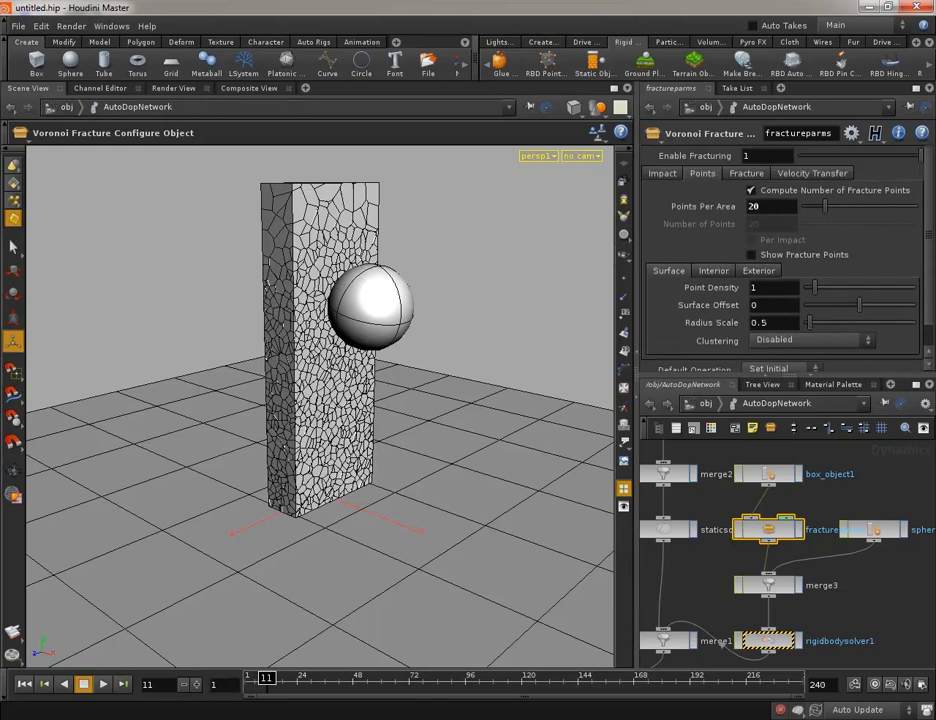
pyautogui.click(812, 174)
pyautogui.click(755, 175)
pyautogui.click(702, 173)
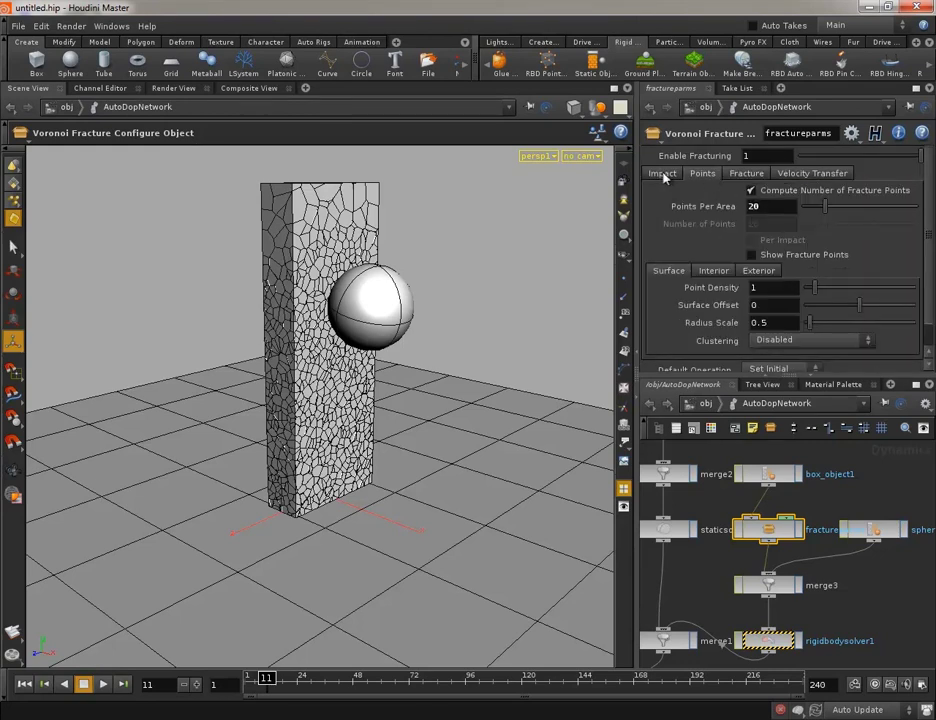
pyautogui.moveTo(931, 222); pyautogui.dragTo(928, 245)
pyautogui.scroll(2, 860, 224)
# - Return to the Impact fracture settings, showing Impact Radius 2, 2, 2, and deselect the node
pyautogui.click(661, 175)
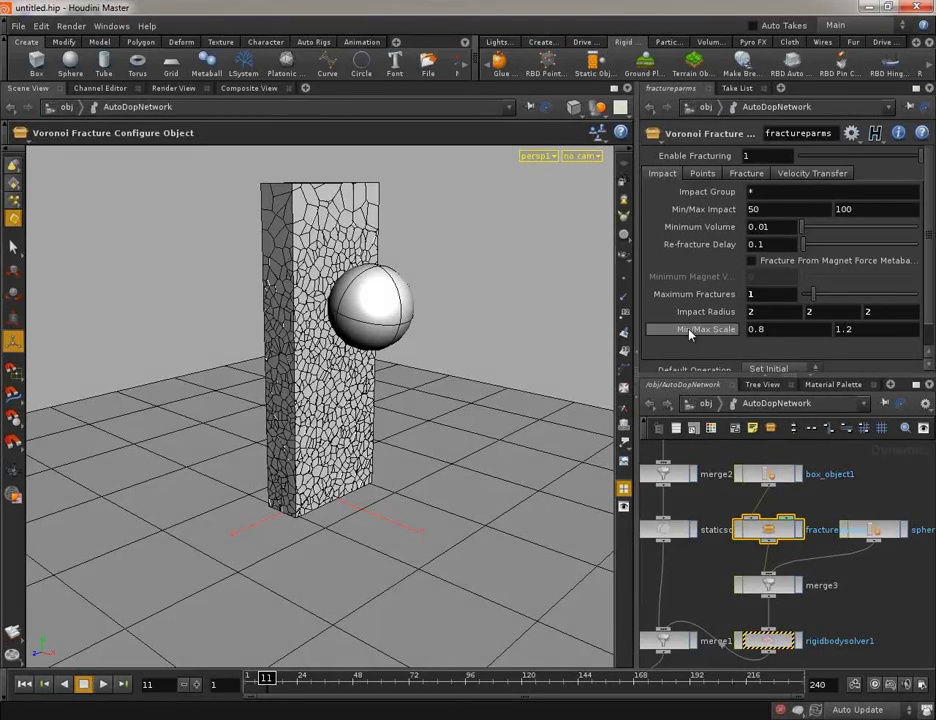
pyautogui.scroll(-1, 931, 273)
pyautogui.scroll(1, 931, 273)
pyautogui.click(897, 576)
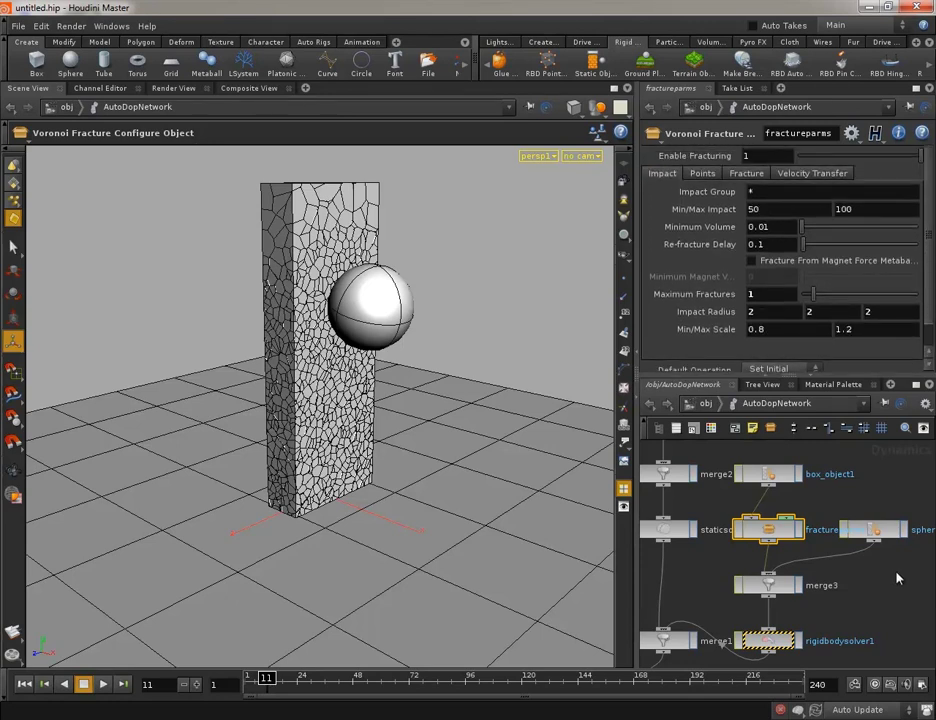